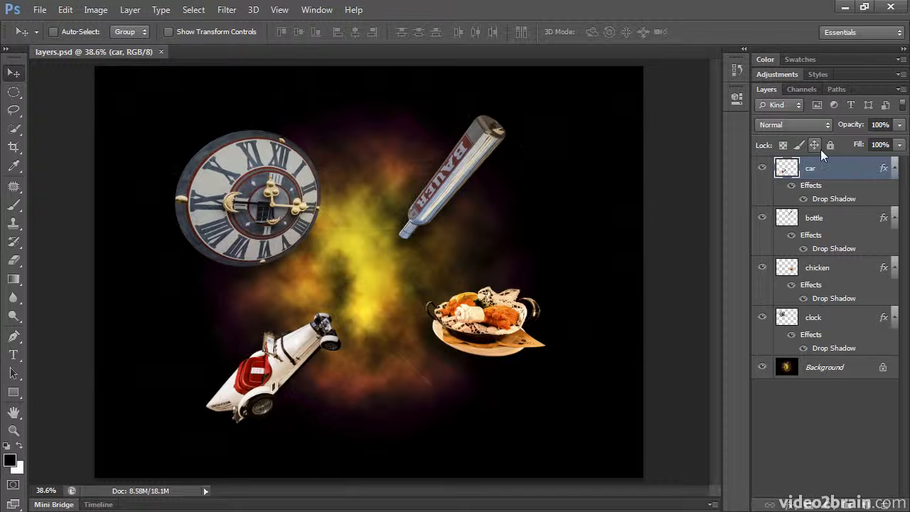
# - Hide and show the car layer repeatedly to compare the composition with and without it
pyautogui.click(762, 172)
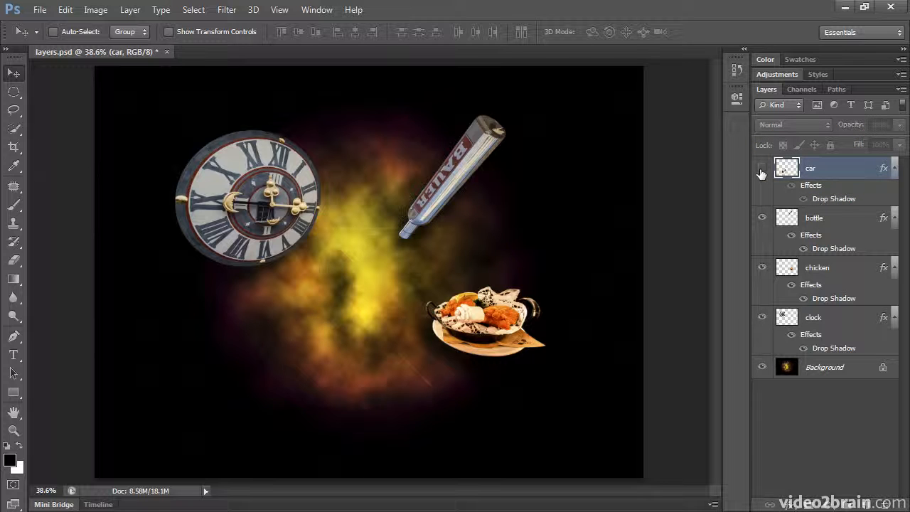
pyautogui.click(761, 172)
pyautogui.click(762, 172)
pyautogui.click(762, 172)
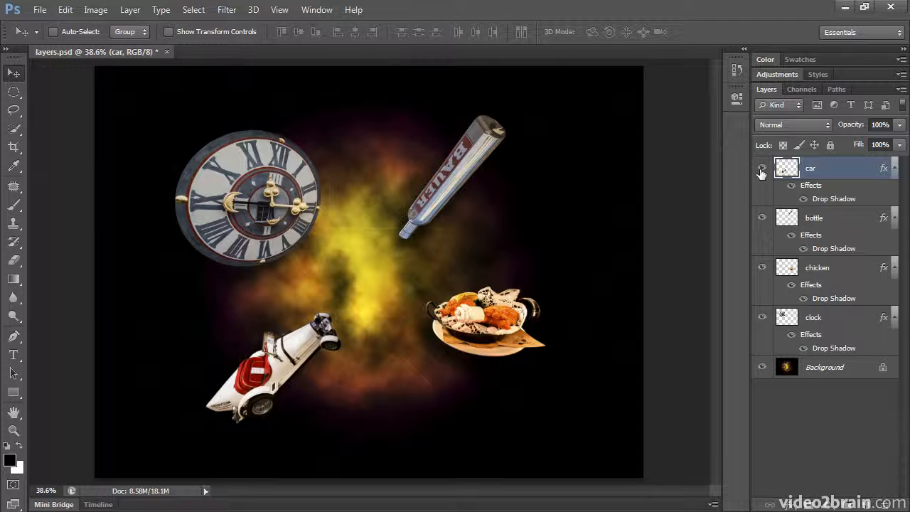
# - Switch the car layer's drop shadow off and on, and do the same for all its effects
pyautogui.click(804, 201)
pyautogui.click(803, 201)
pyautogui.click(803, 201)
pyautogui.click(803, 200)
pyautogui.click(791, 194)
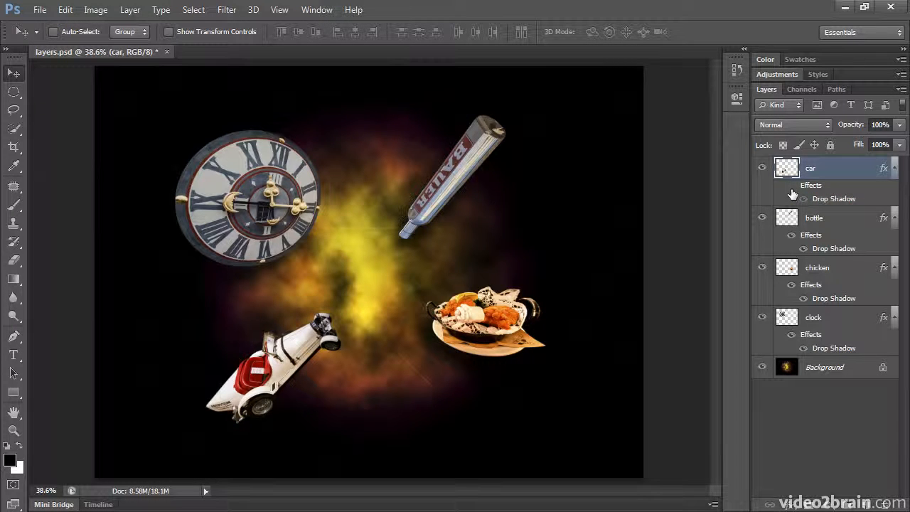
pyautogui.click(792, 186)
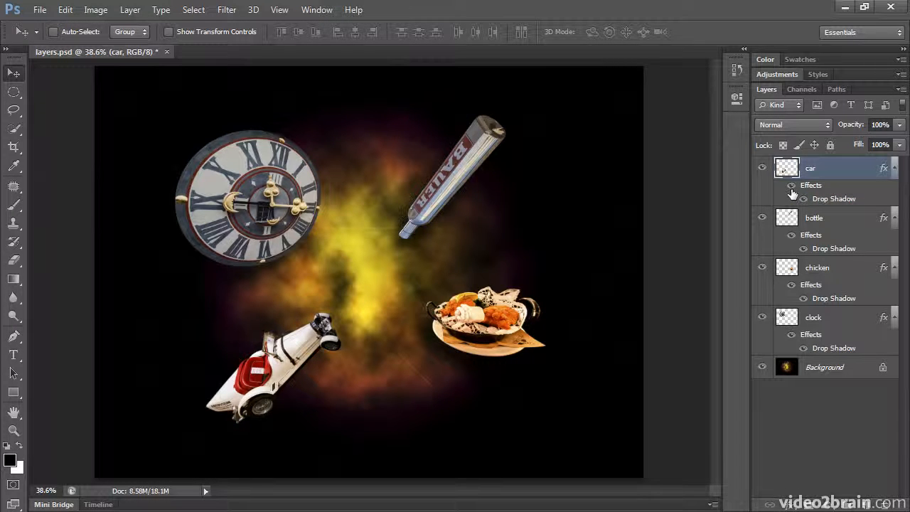
# - Filter the layers by name with the letter "c", and clear the search text
pyautogui.click(798, 109)
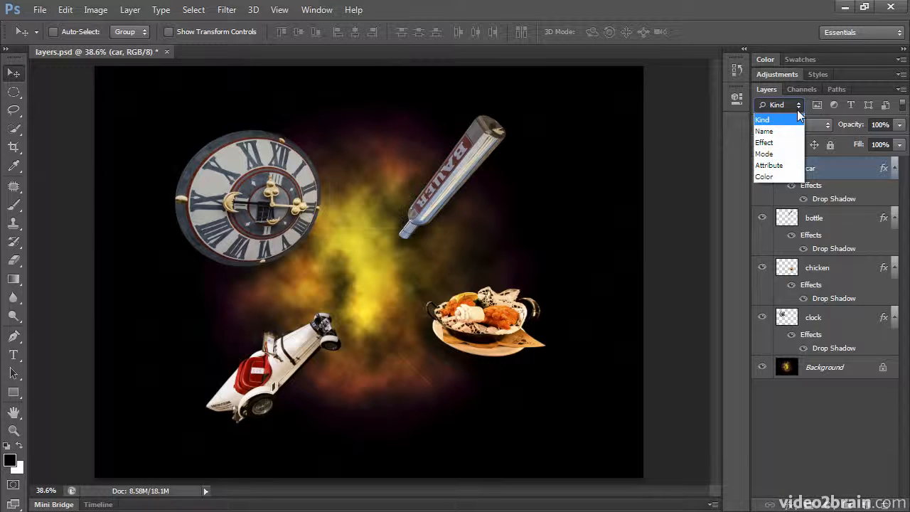
pyautogui.click(784, 131)
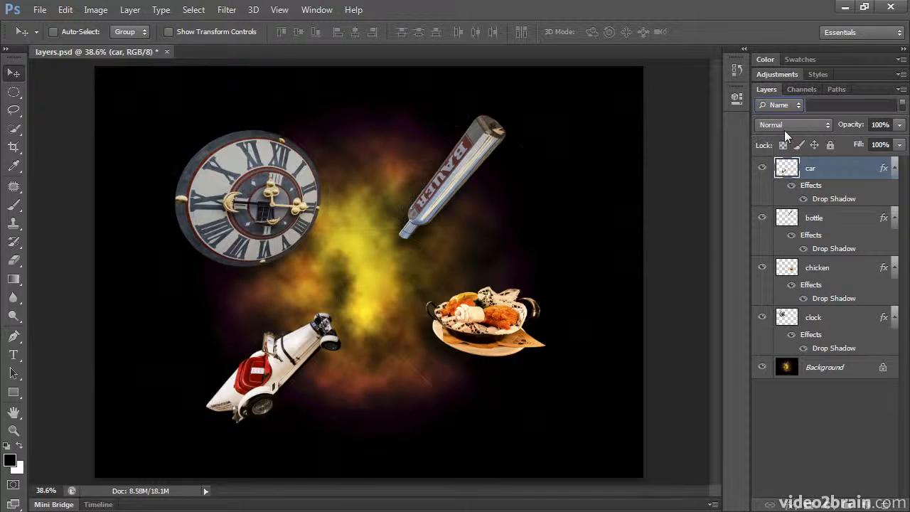
pyautogui.click(829, 105)
pyautogui.write('c')
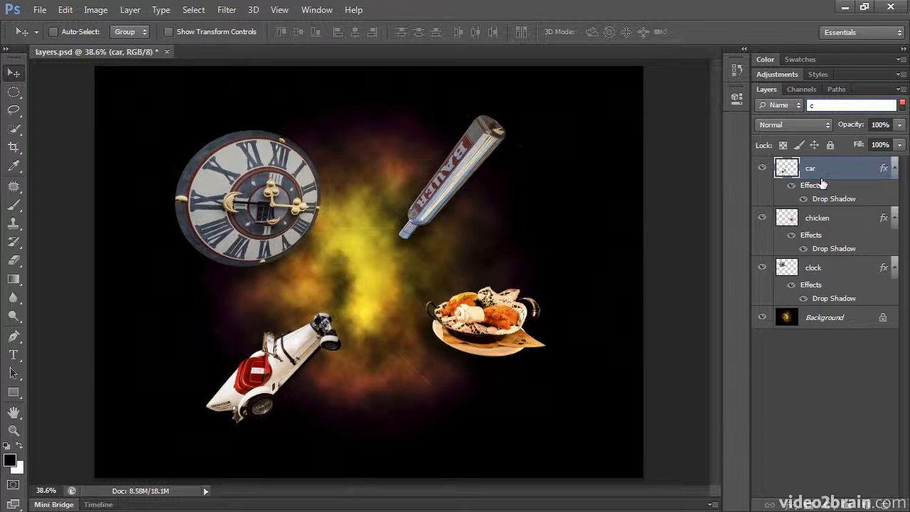
pyautogui.press('BackSpace')
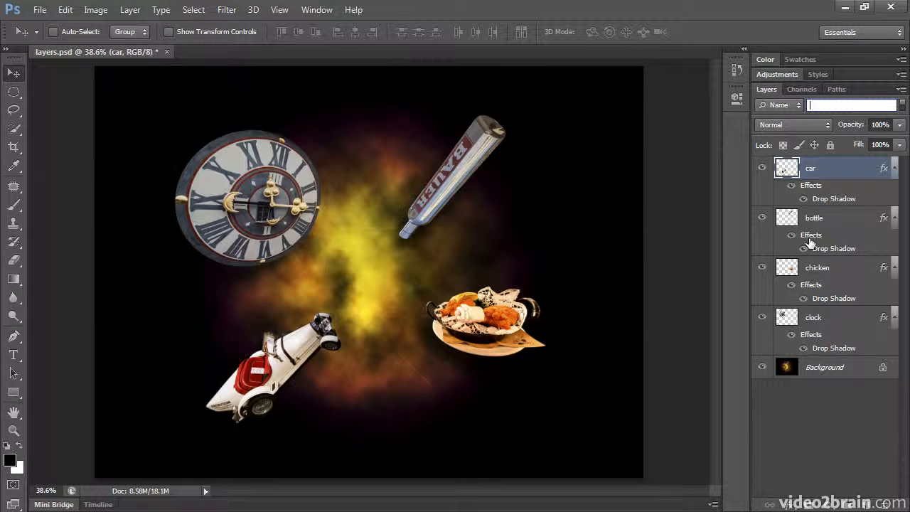
# - Filter the layers by the Drop Shadow effect, and set the filter type back to Kind
pyautogui.click(788, 107)
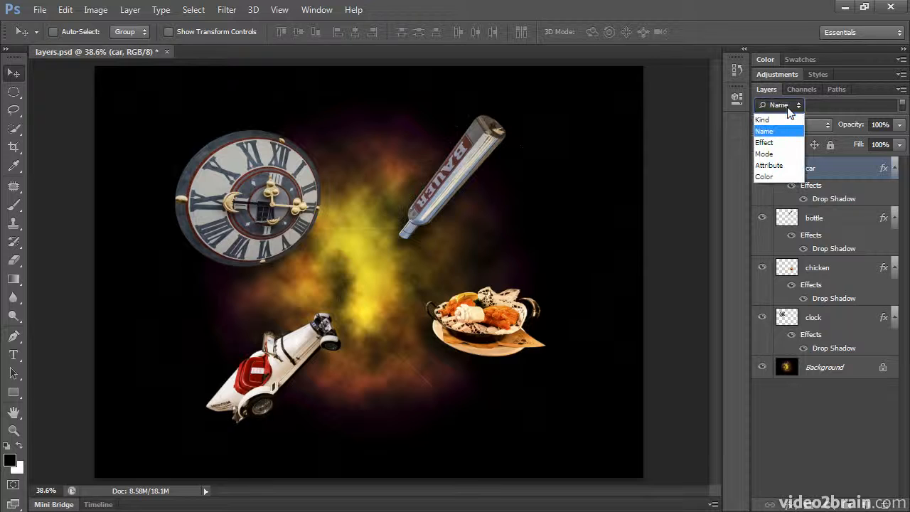
pyautogui.click(780, 143)
pyautogui.click(823, 108)
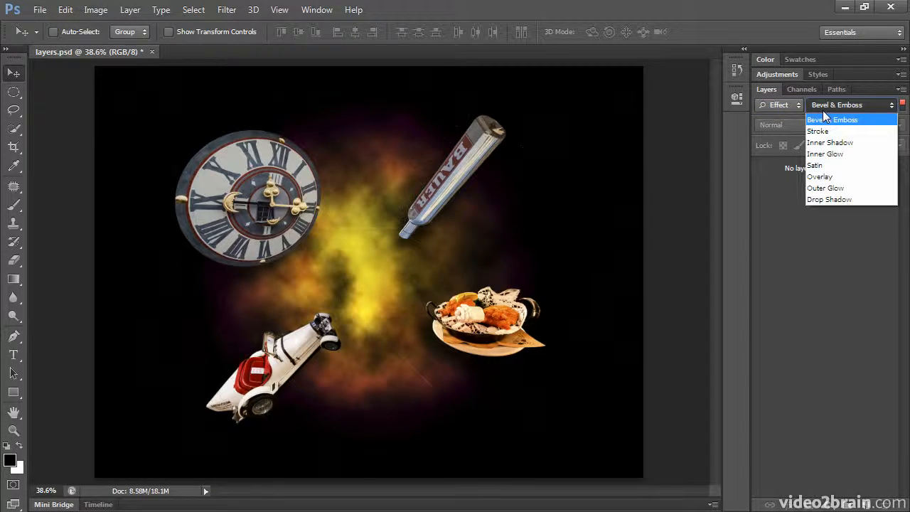
pyautogui.click(836, 201)
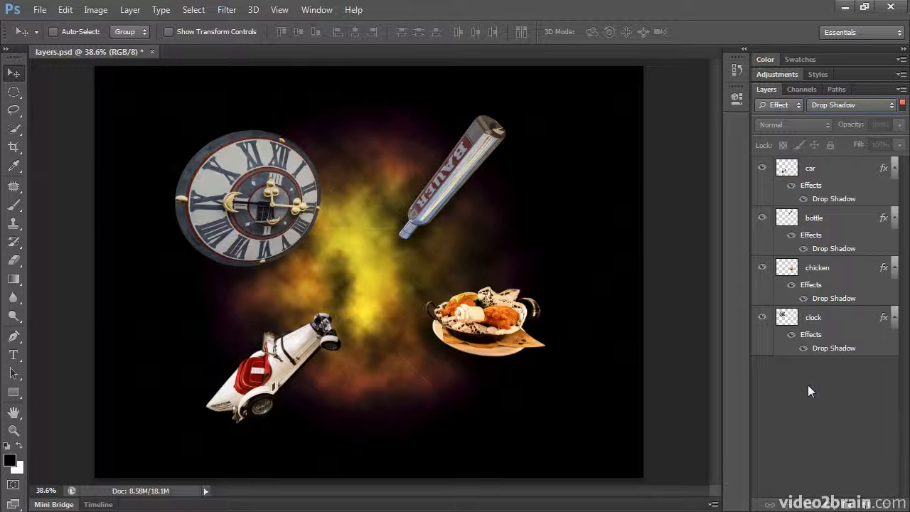
pyautogui.click(795, 106)
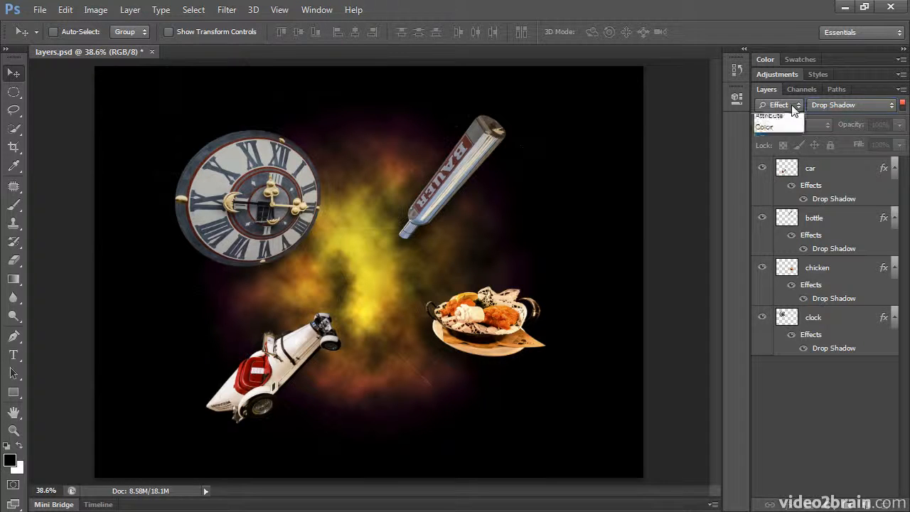
pyautogui.click(785, 121)
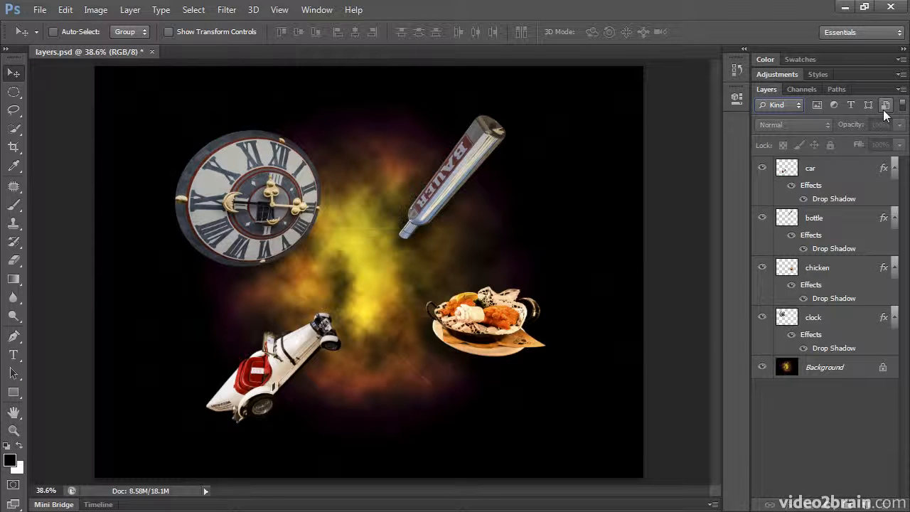
# - Try to move the locked Background layer on the canvas
pyautogui.click(812, 373)
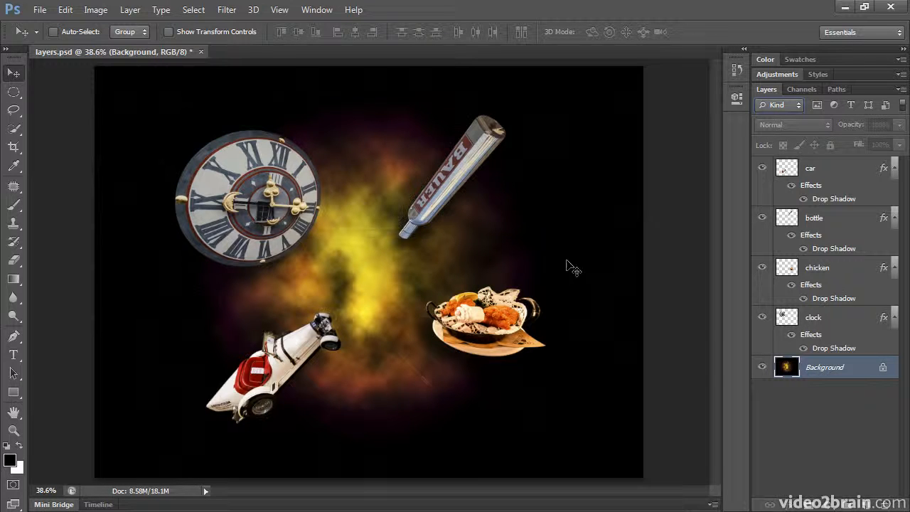
pyautogui.moveTo(573, 268); pyautogui.dragTo(580, 212)
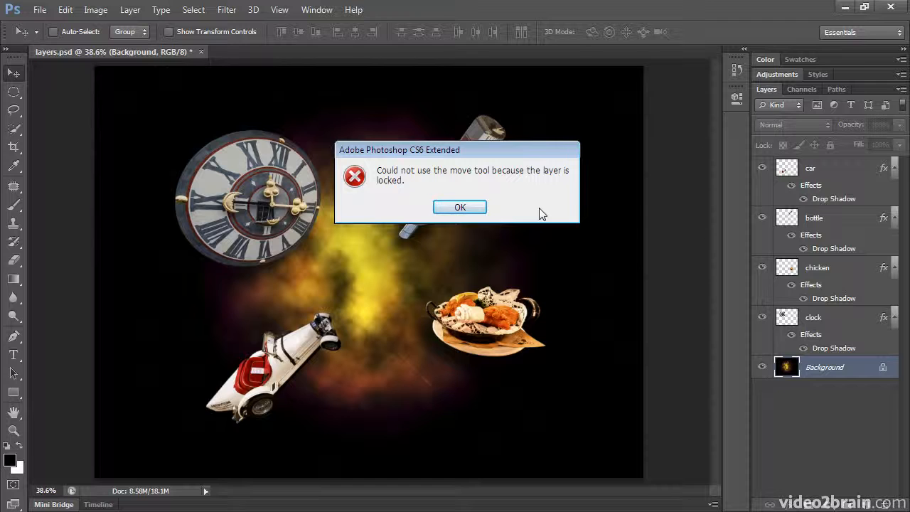
pyautogui.click(461, 207)
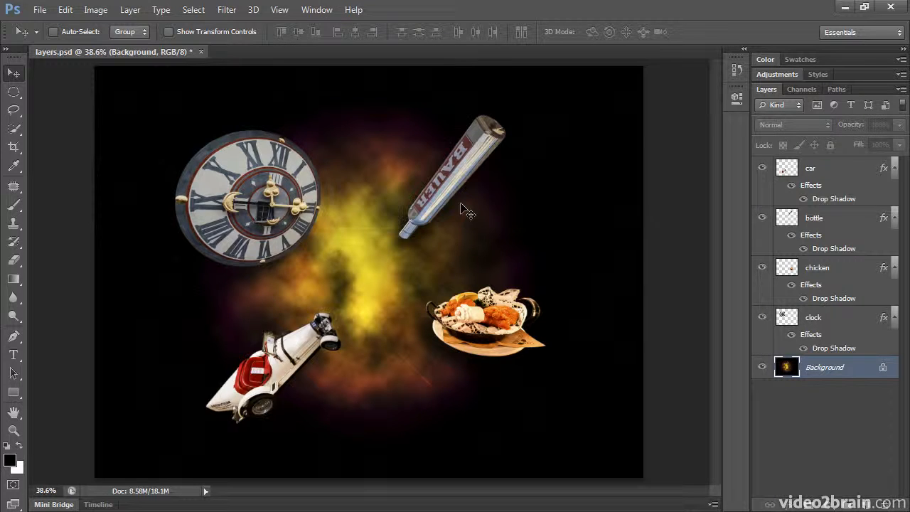
# - Convert the Background into a regular layer named "space" and shift its image to the left on the canvas
pyautogui.doubleClick(849, 373)
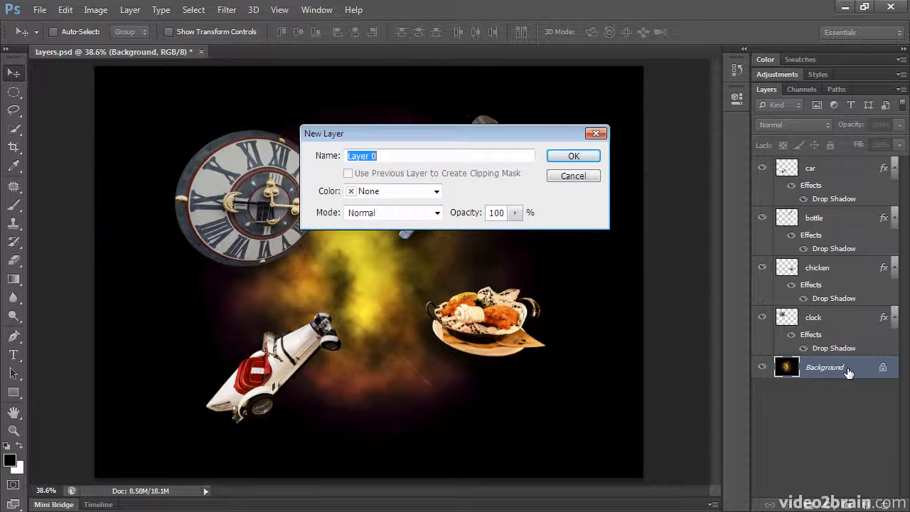
pyautogui.write('space')
pyautogui.press('Return')
pyautogui.moveTo(606, 257); pyautogui.dragTo(537, 250)
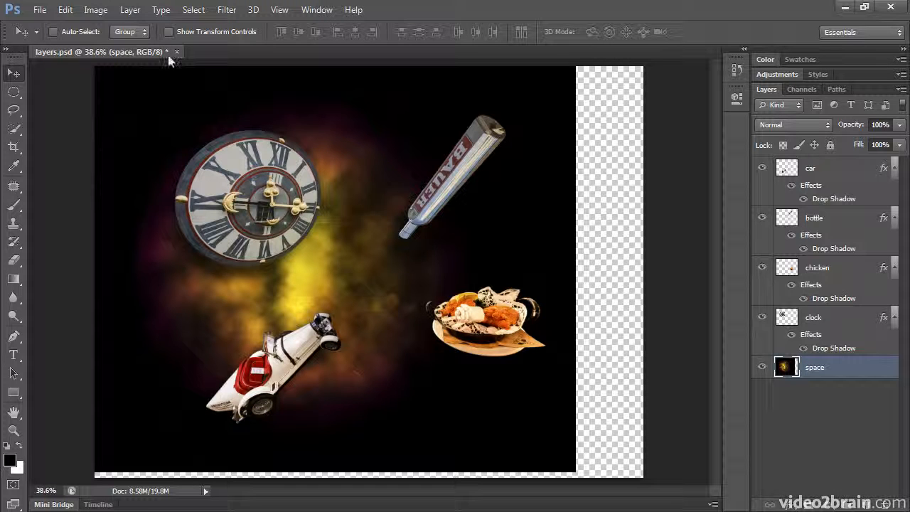
# - Undo the image shift and step back to the original locked Background layer
pyautogui.click(65, 9)
pyautogui.click(89, 23)
pyautogui.click(66, 9)
pyautogui.click(128, 49)
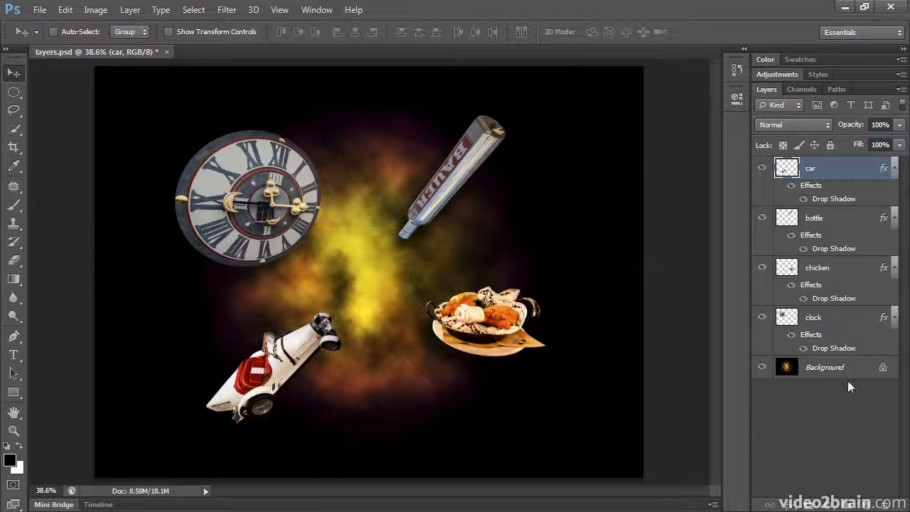
# - Convert the Background layer into a smart object for smart filters
pyautogui.click(829, 372)
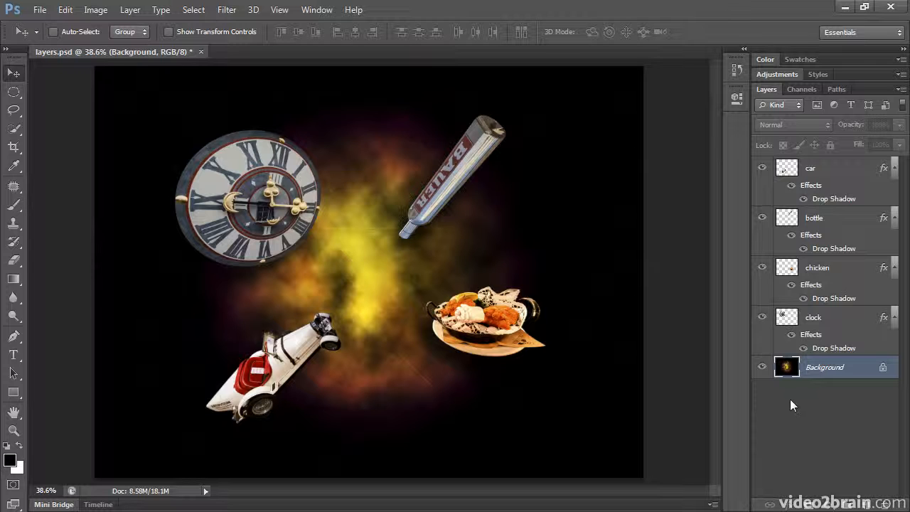
pyautogui.click(229, 10)
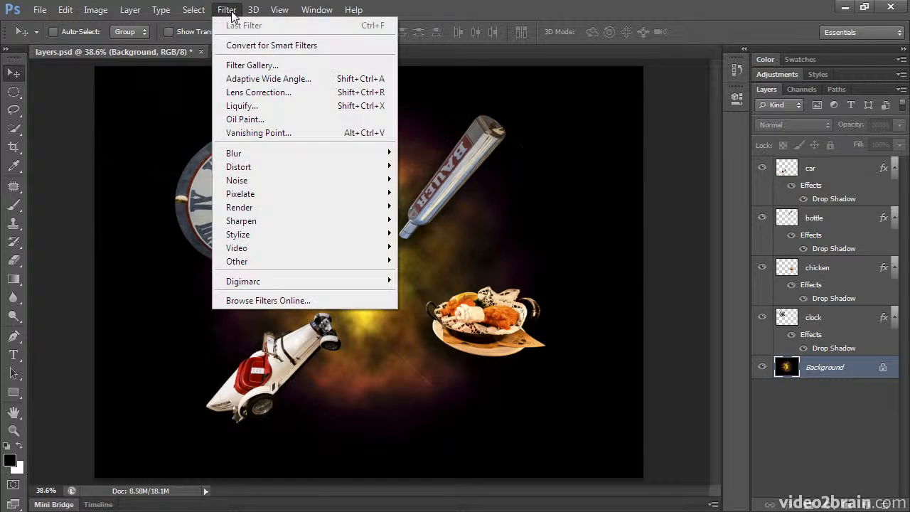
pyautogui.click(238, 45)
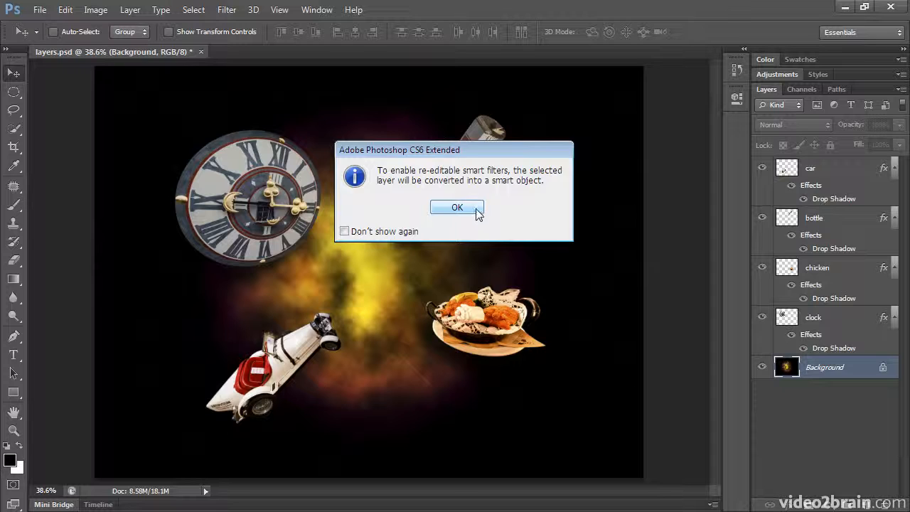
pyautogui.click(477, 211)
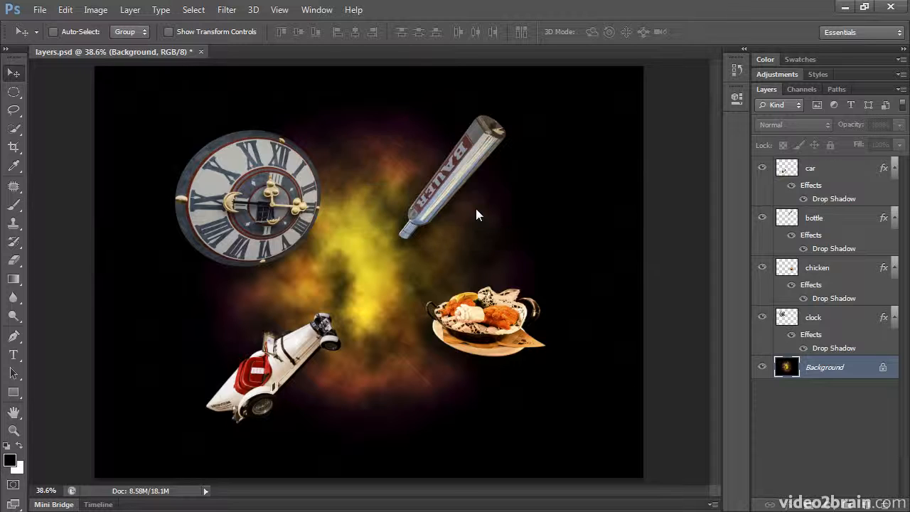
# - Rename the new smart object layer as "space"
pyautogui.doubleClick(818, 367)
pyautogui.write('sa')
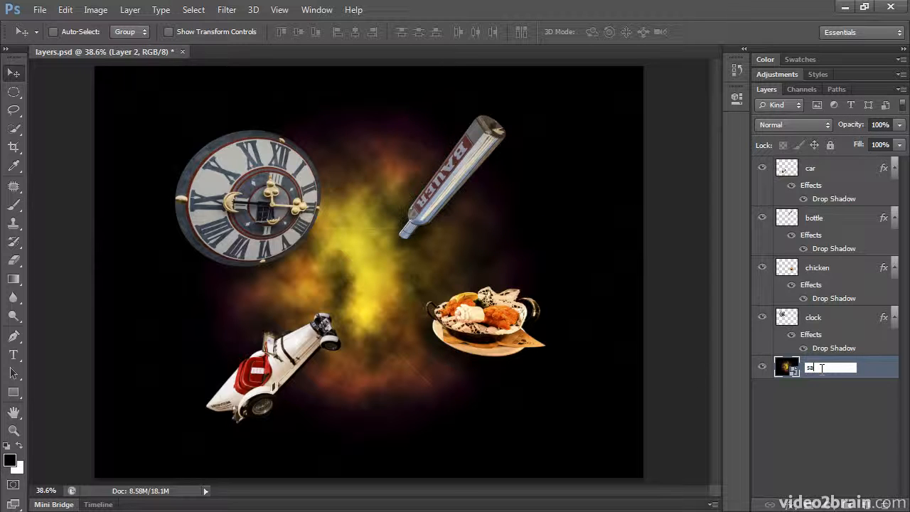
pyautogui.write('ace')
pyautogui.press('Return')
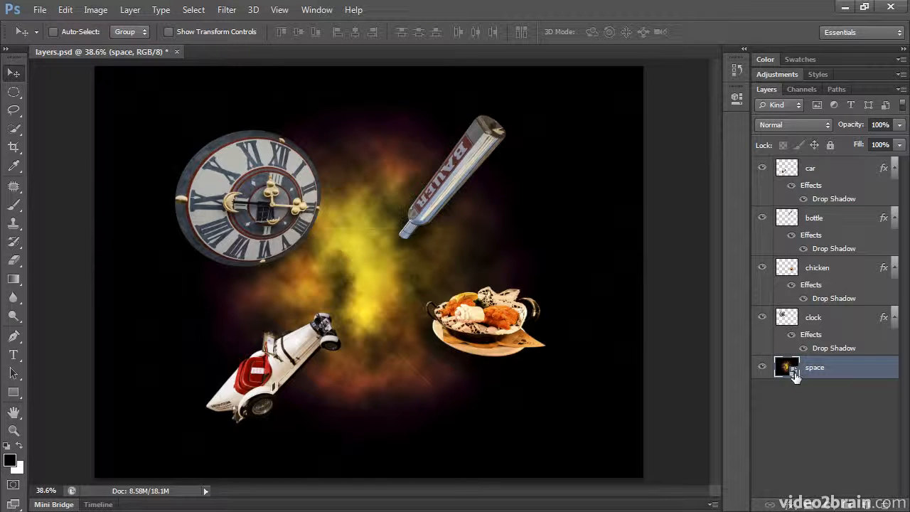
# - Filter the layers to show only smart objects, and turn that filter off again
pyautogui.click(887, 105)
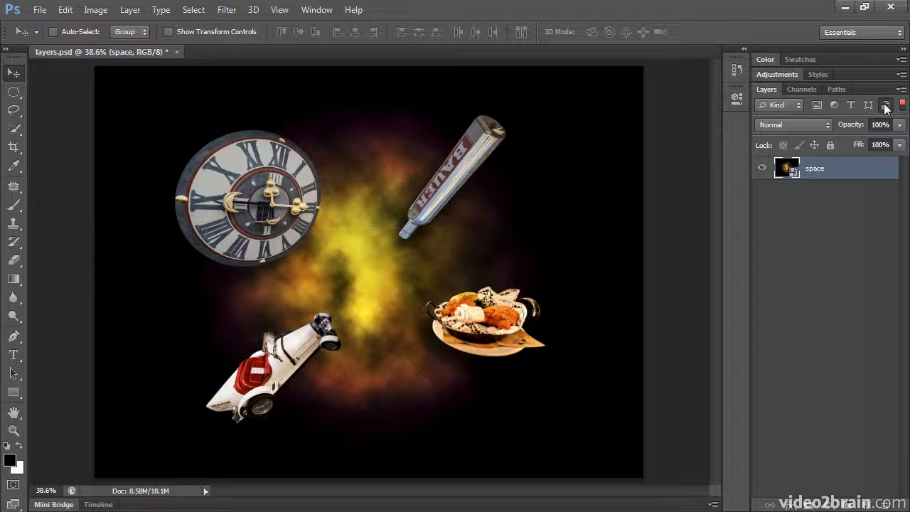
pyautogui.click(884, 105)
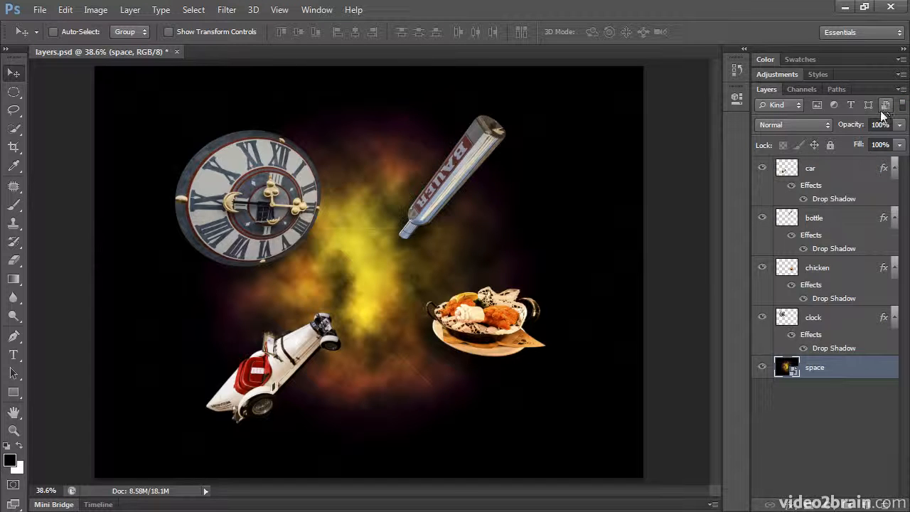
# - Apply a Gaussian Blur smart filter to the space layer, raising the radius above the default to soften the background
pyautogui.click(221, 12)
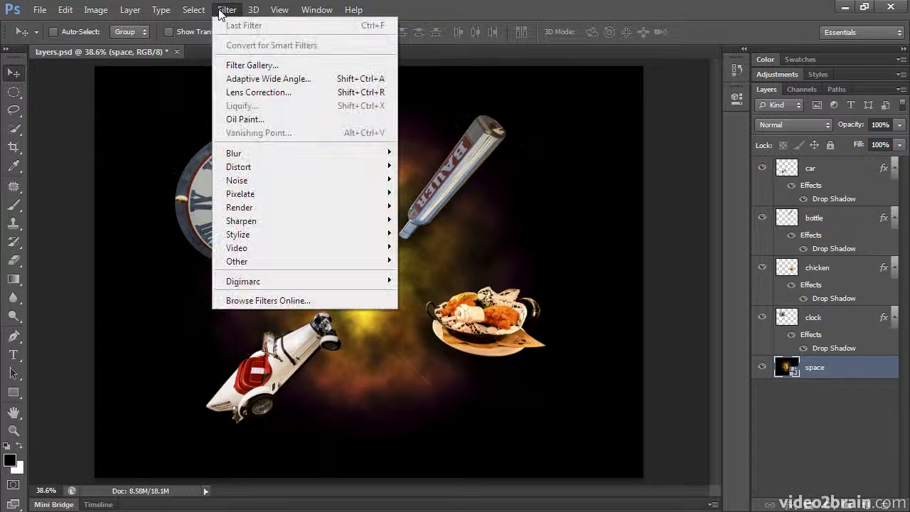
pyautogui.moveTo(242, 155)
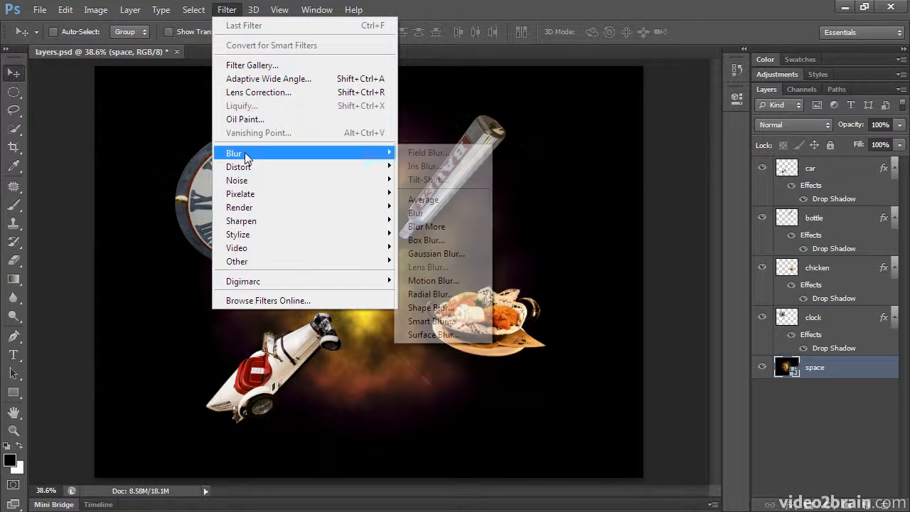
pyautogui.click(442, 261)
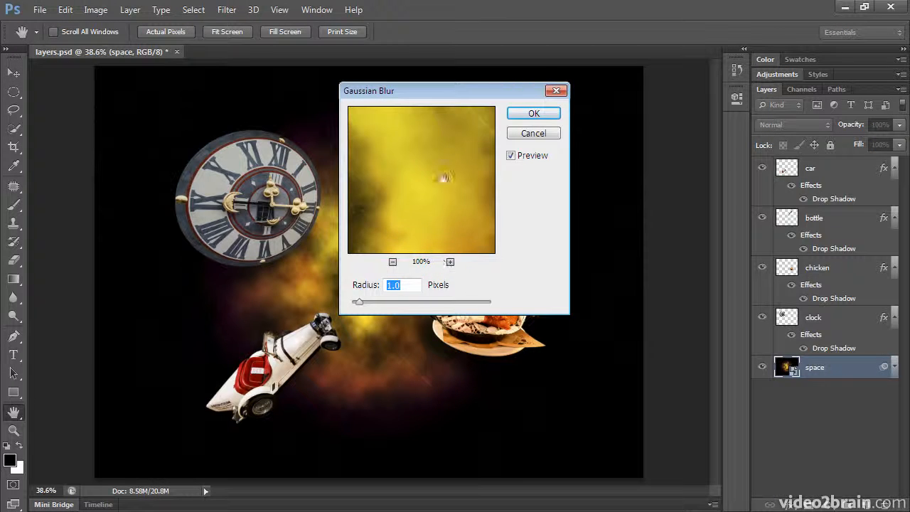
pyautogui.moveTo(474, 95); pyautogui.dragTo(598, 95)
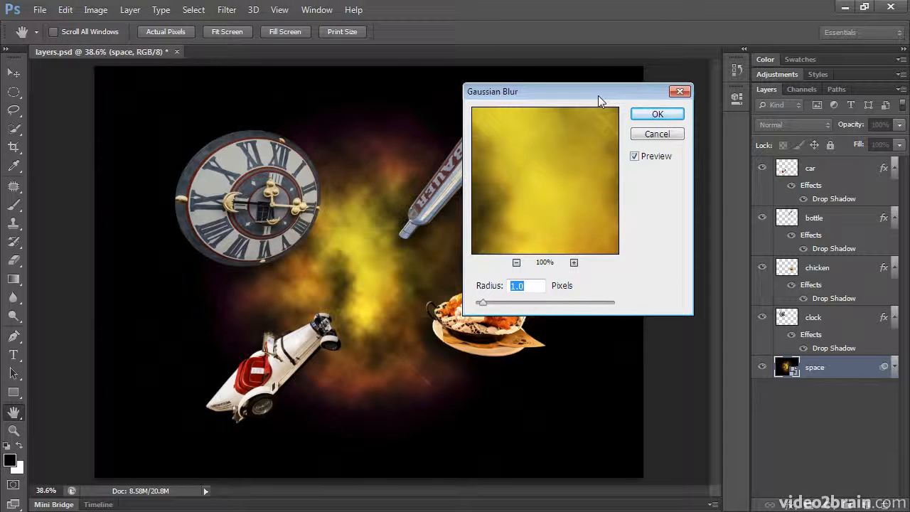
pyautogui.moveTo(525, 307); pyautogui.dragTo(504, 310)
pyautogui.click(654, 115)
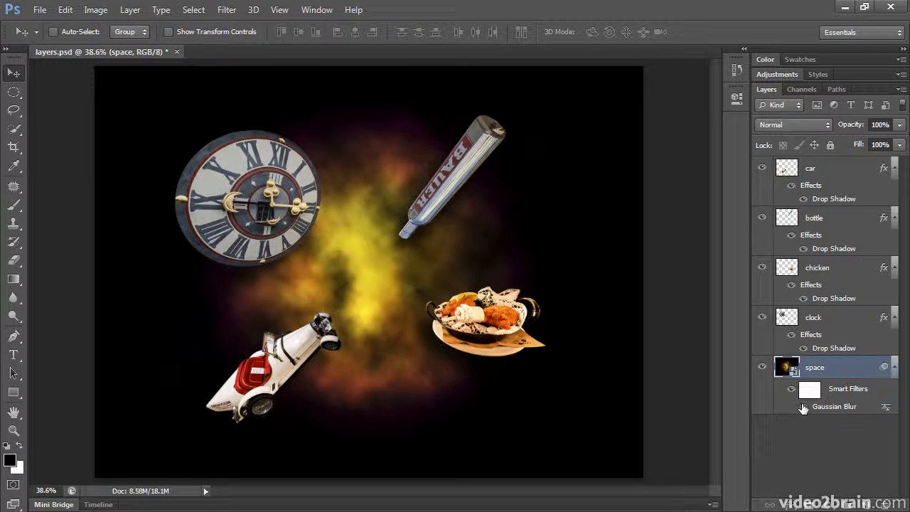
# - Compare the space layer at 66.67% zoom with the Gaussian Blur smart filter switched off and on
pyautogui.click(803, 408)
pyautogui.hotkey('ctrl', '+')
pyautogui.hotkey('ctrl', '+')
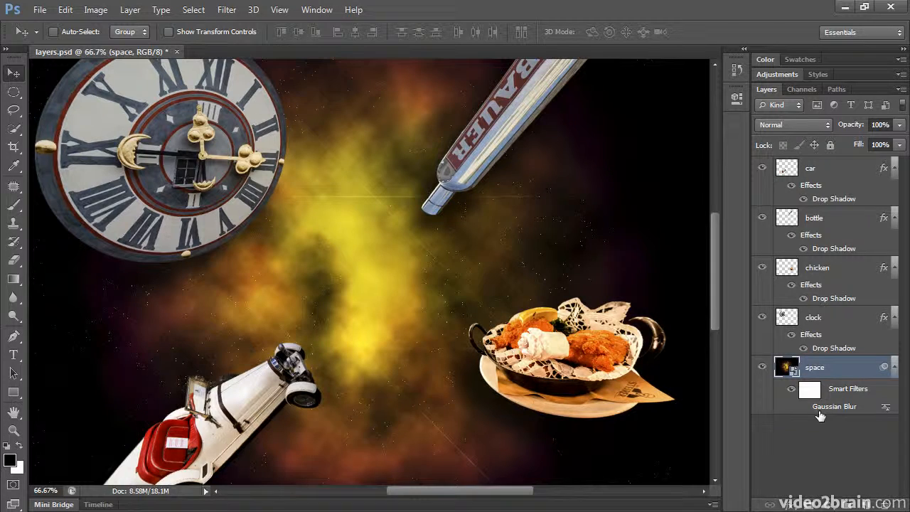
pyautogui.click(805, 407)
pyautogui.click(803, 406)
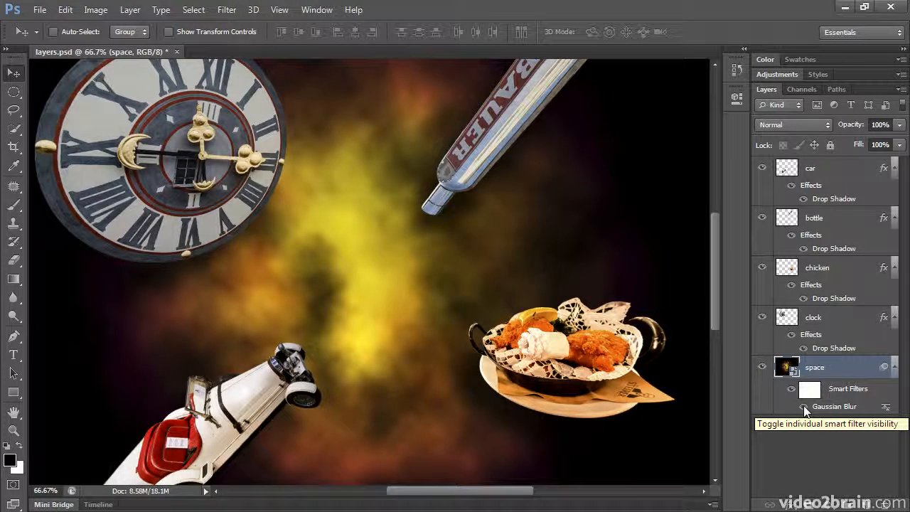
pyautogui.click(804, 406)
# - Apply a Lighting Effects smart filter to the space layer, with the spot light's intensity set to 100
pyautogui.click(226, 10)
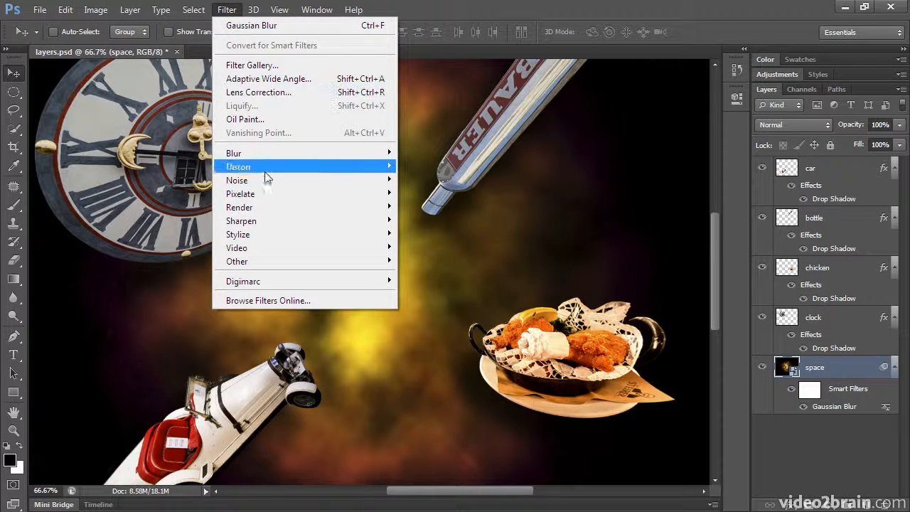
pyautogui.moveTo(273, 210)
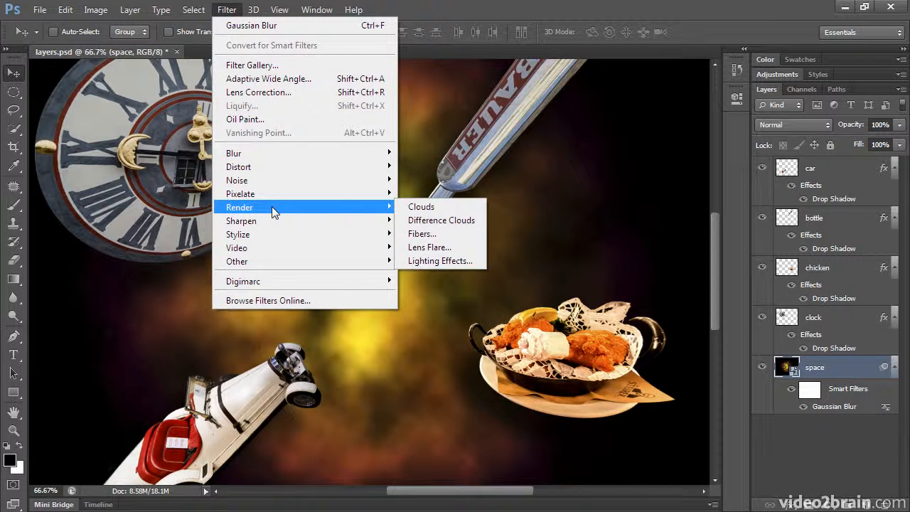
pyautogui.click(441, 260)
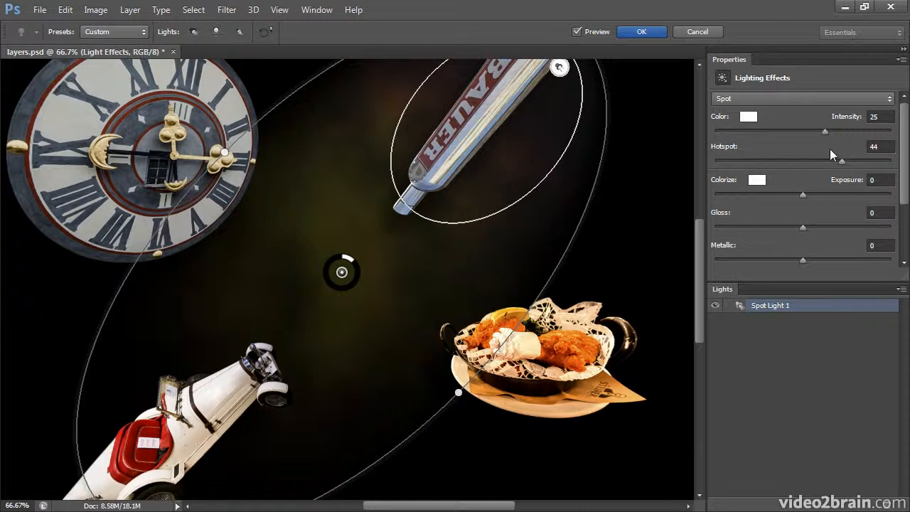
pyautogui.moveTo(825, 131); pyautogui.dragTo(892, 134)
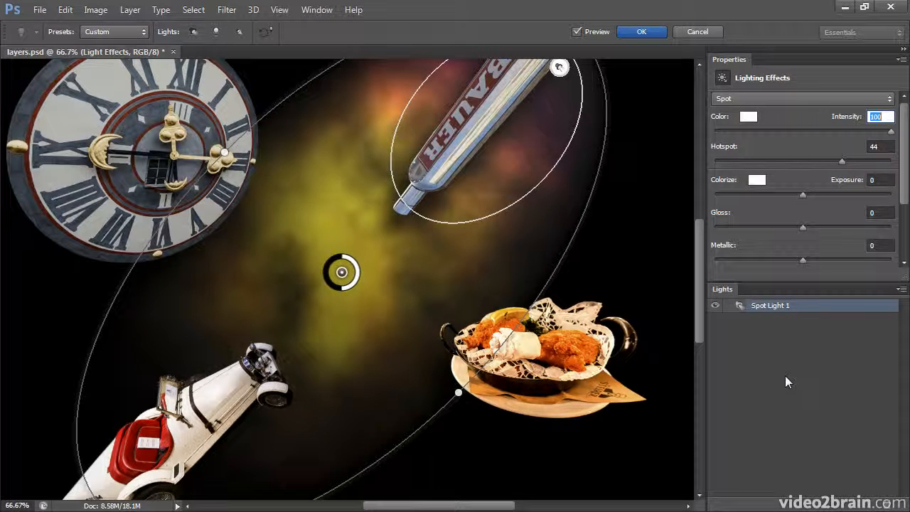
pyautogui.click(653, 34)
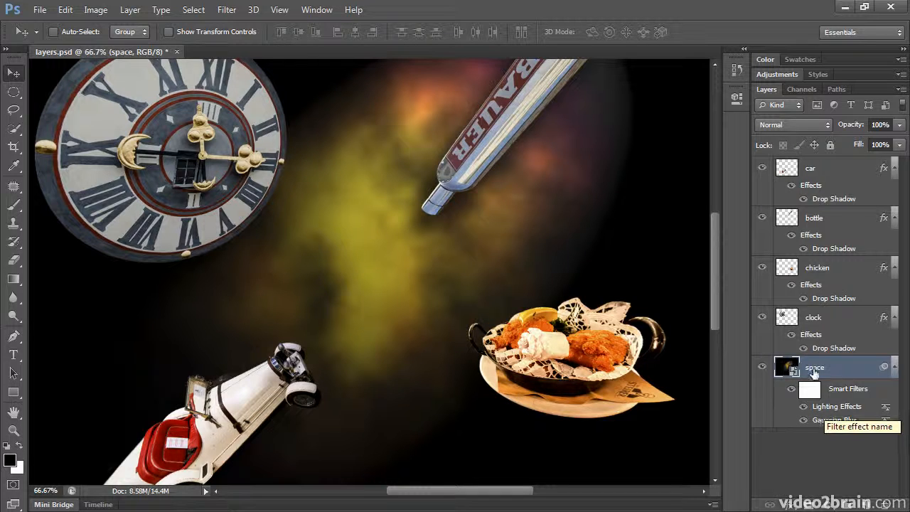
# - Edit the existing Lighting Effects smart filter on the space layer and lower its spot light's intensity
pyautogui.doubleClick(827, 411)
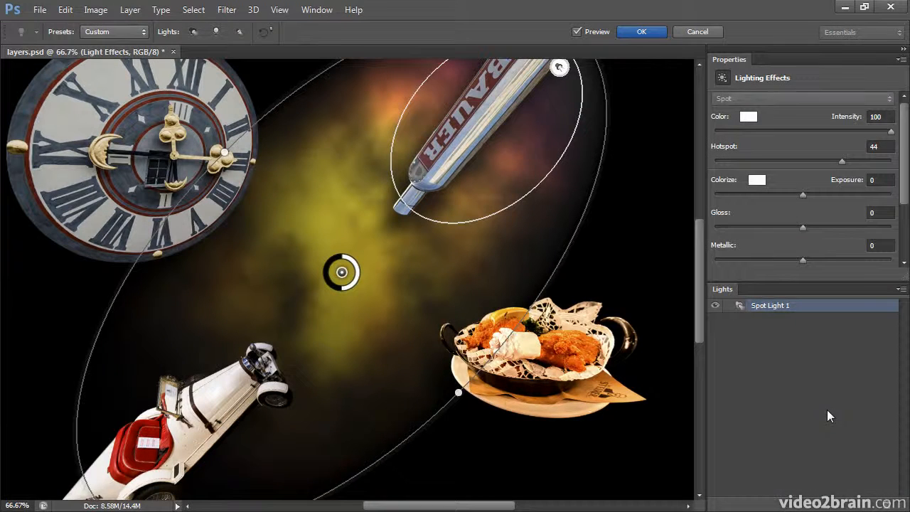
pyautogui.moveTo(891, 131); pyautogui.dragTo(849, 135)
pyautogui.click(644, 32)
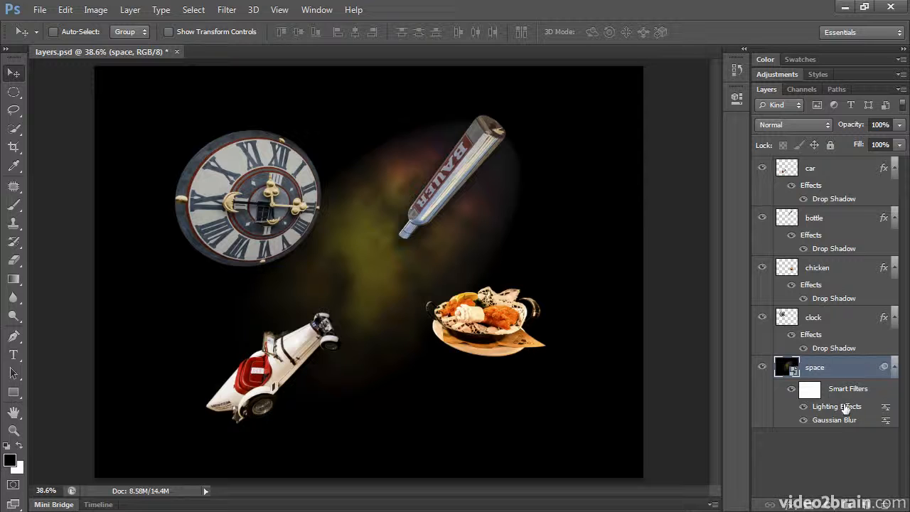
# - Delete the Lighting Effects and Gaussian Blur smart filters from the space layer, and look over the merge and flatten commands
pyautogui.moveTo(882, 502); pyautogui.dragTo(884, 504)
pyautogui.moveTo(848, 408); pyautogui.dragTo(882, 502)
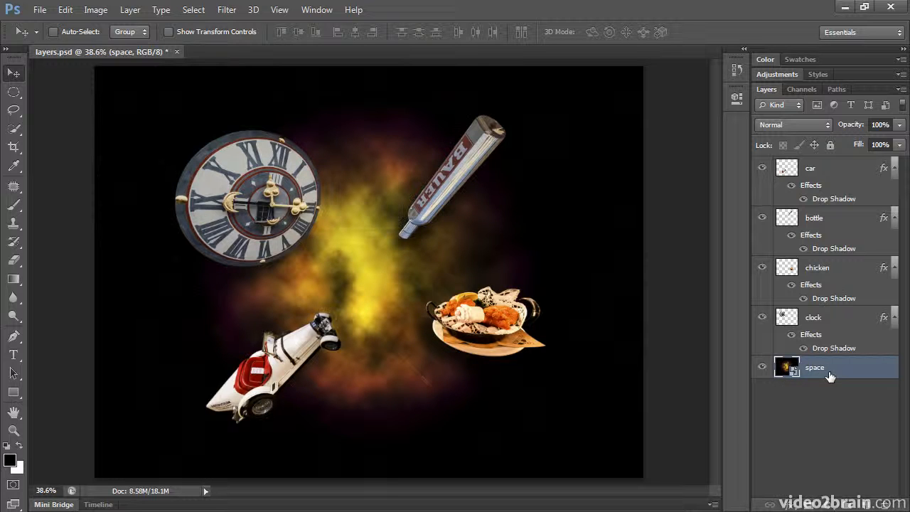
pyautogui.click(128, 9)
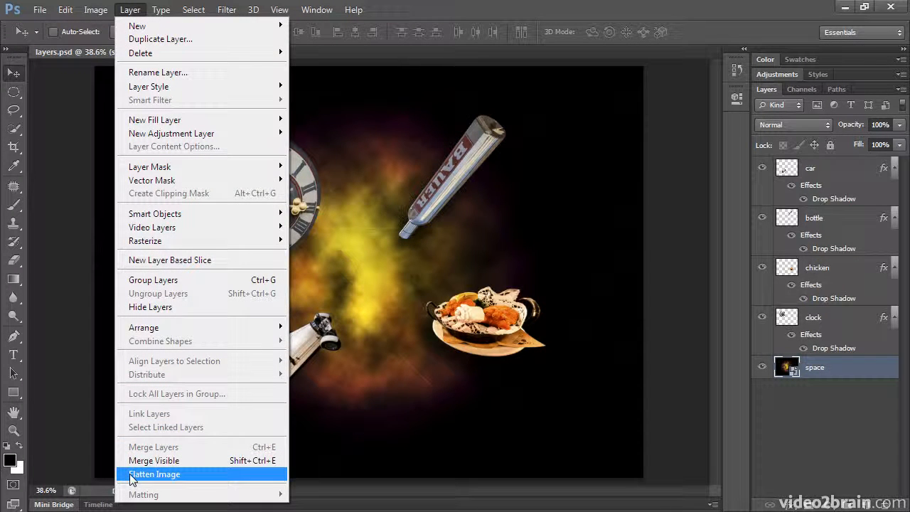
pyautogui.click(129, 9)
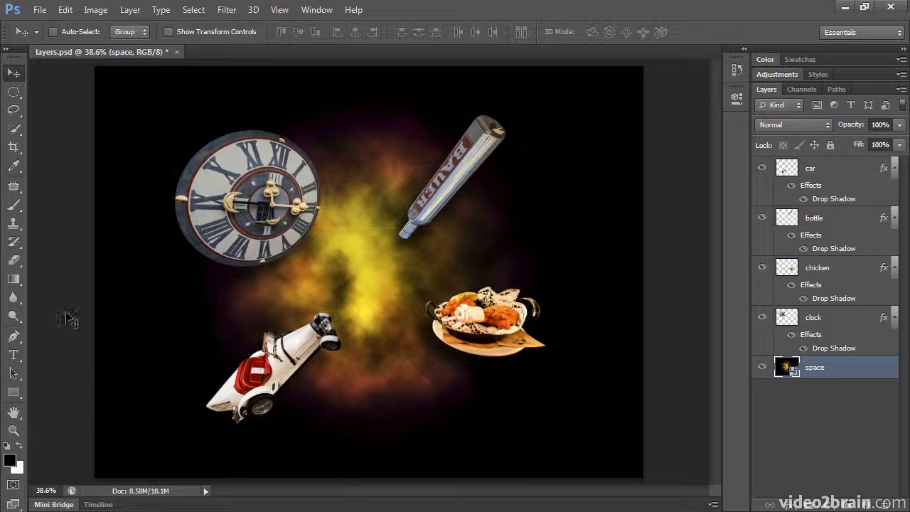
# - Move the bottle slightly down and to the right, and the car slightly up and to the left
pyautogui.click(824, 223)
pyautogui.moveTo(485, 134); pyautogui.dragTo(504, 142)
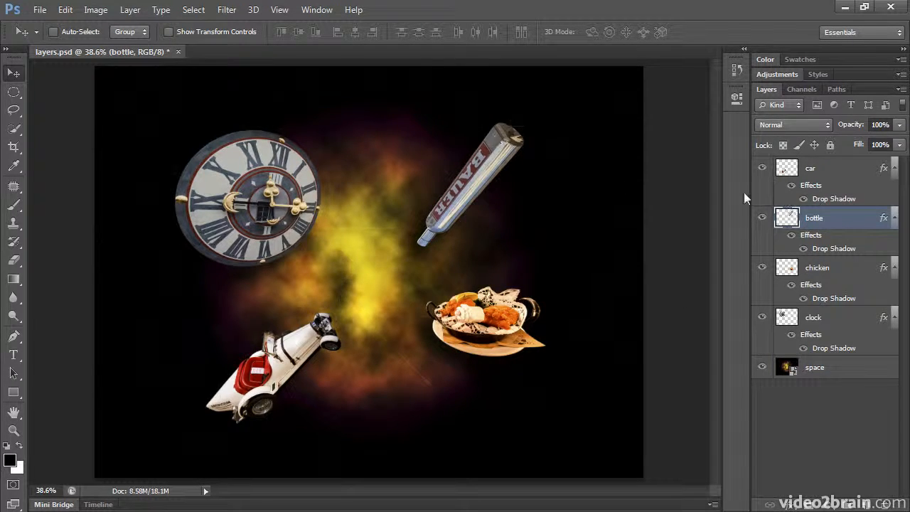
pyautogui.click(827, 169)
pyautogui.moveTo(296, 362); pyautogui.dragTo(288, 348)
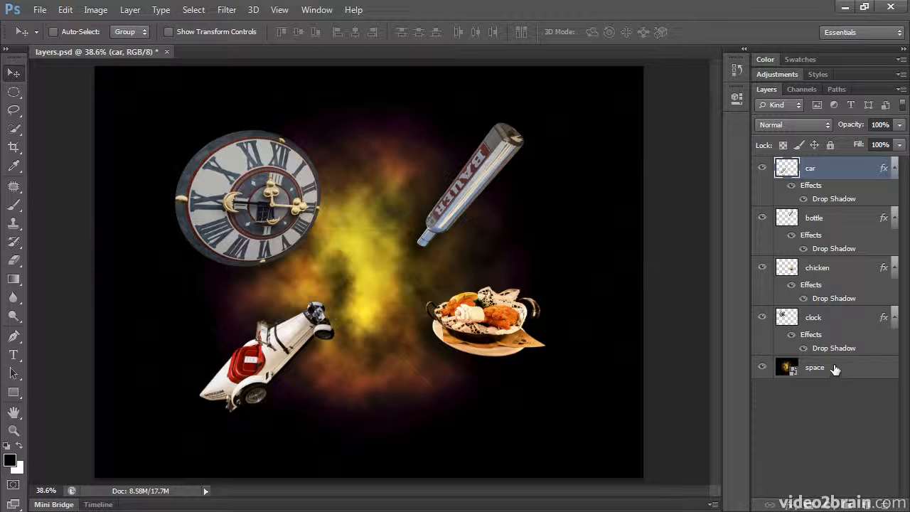
# - Merge the car, bottle, chicken and clock layers into a single layer above the space layer
pyautogui.click(829, 320)
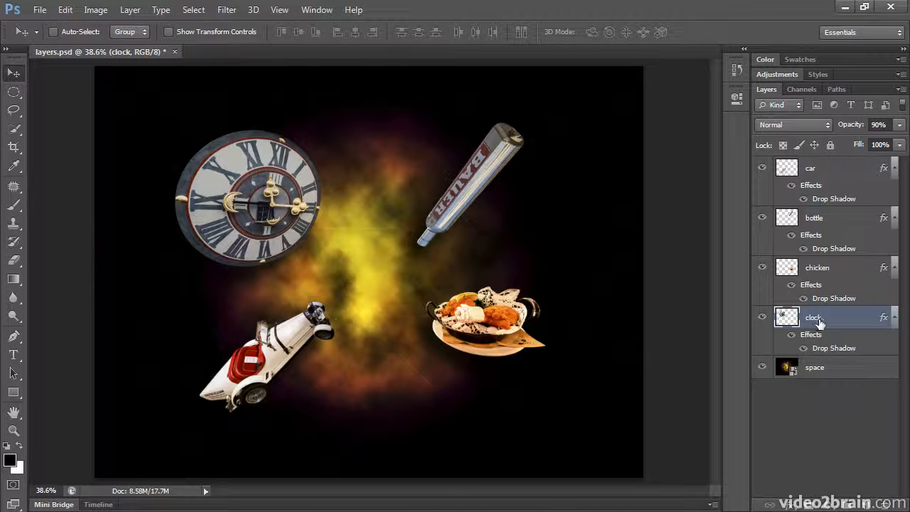
pyautogui.keyDown('shift'); pyautogui.click(819, 176); pyautogui.keyUp('shift')
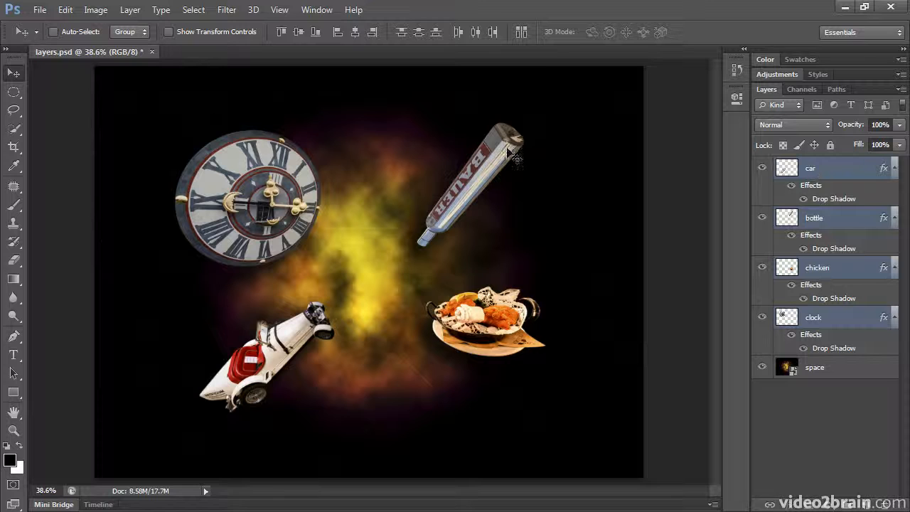
pyautogui.click(135, 10)
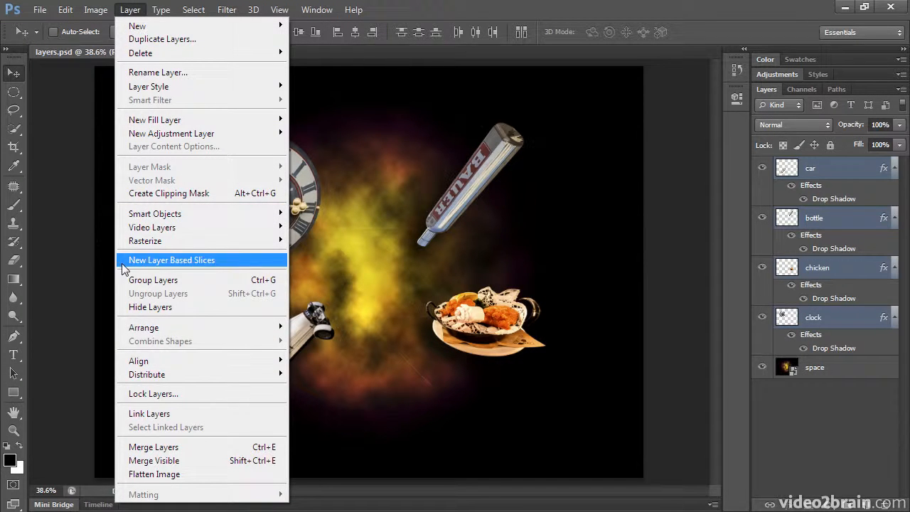
pyautogui.click(174, 447)
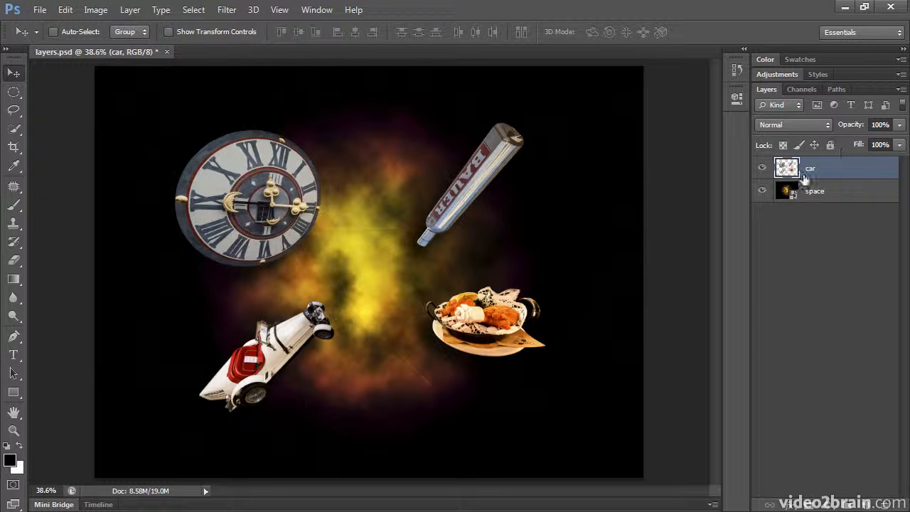
# - Shift the merged objects slightly to the right and up with the space layer temporarily hidden
pyautogui.click(766, 196)
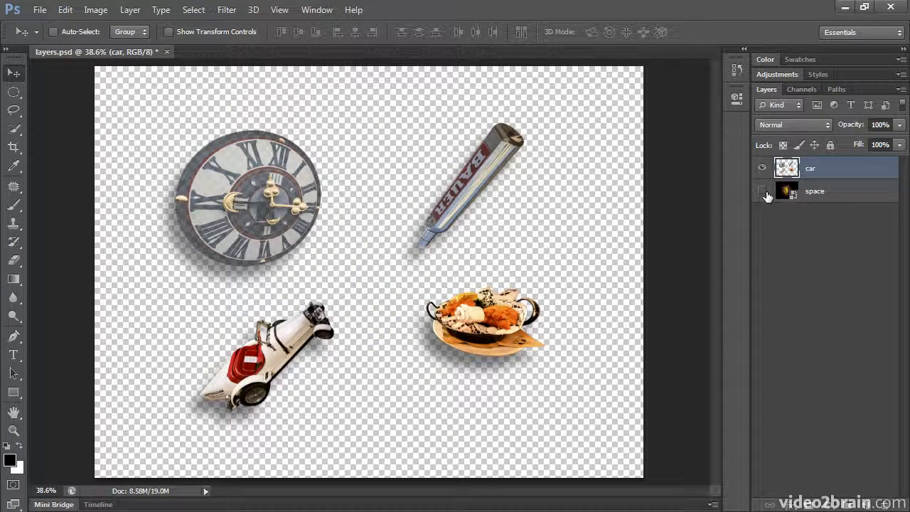
pyautogui.moveTo(507, 153)
pyautogui.mouseDown()
pyautogui.moveTo(495, 153)
pyautogui.moveTo(527, 161)
pyautogui.moveTo(516, 151)
pyautogui.mouseUp()
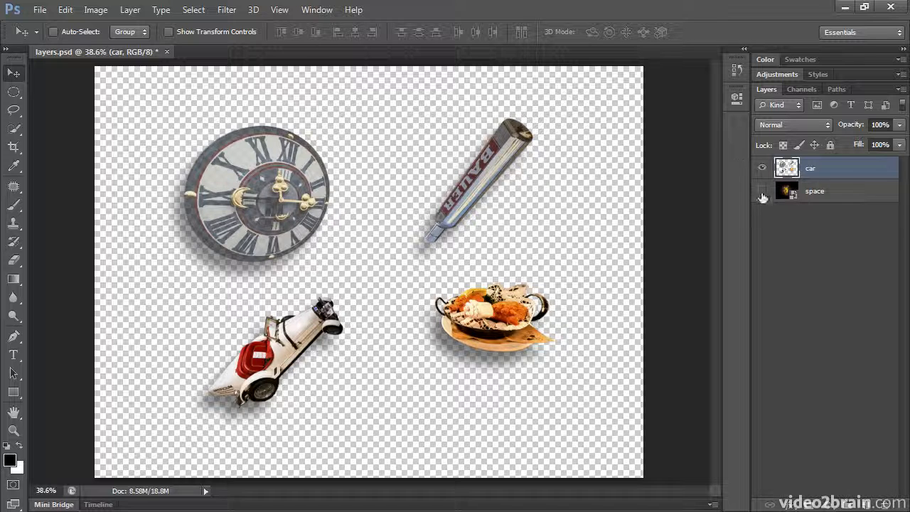
pyautogui.click(763, 193)
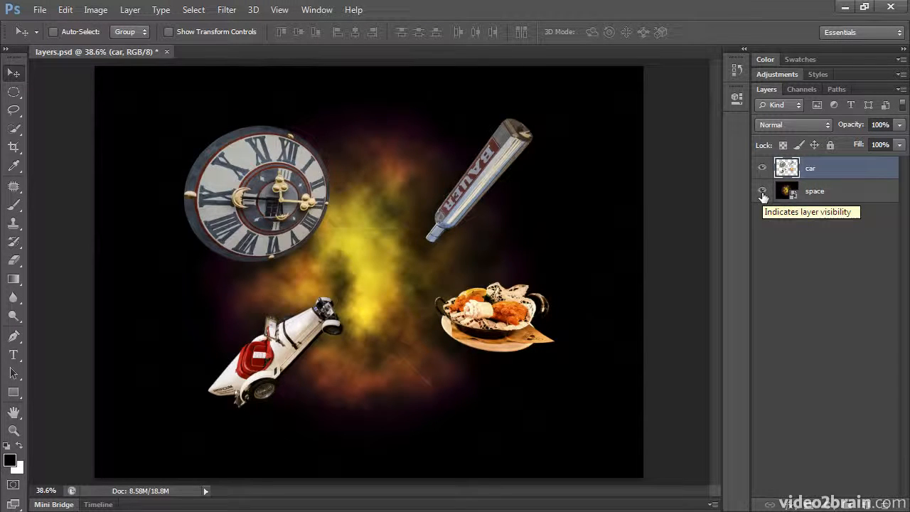
# - Save the document under the new name layers_end.psd in Photoshop format with layers kept and Maximize Compatibility on
pyautogui.click(43, 10)
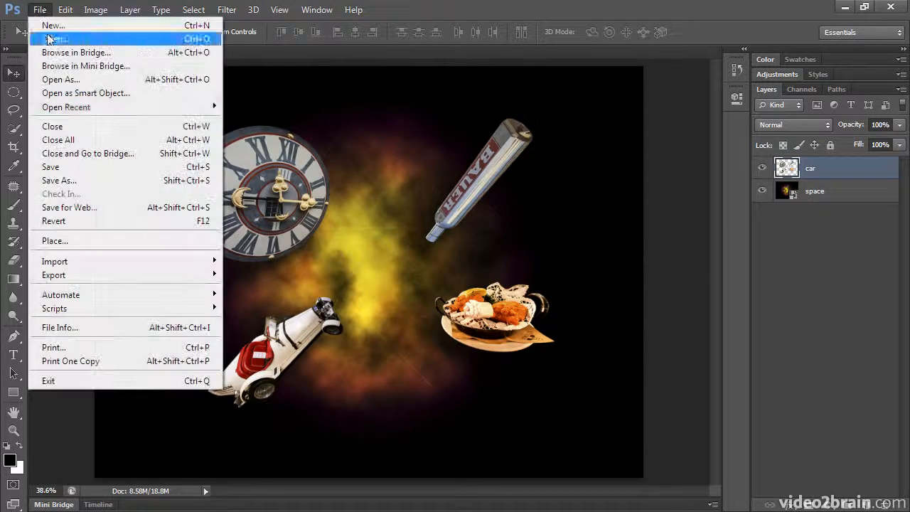
pyautogui.click(104, 178)
pyautogui.click(418, 278)
pyautogui.write('_end')
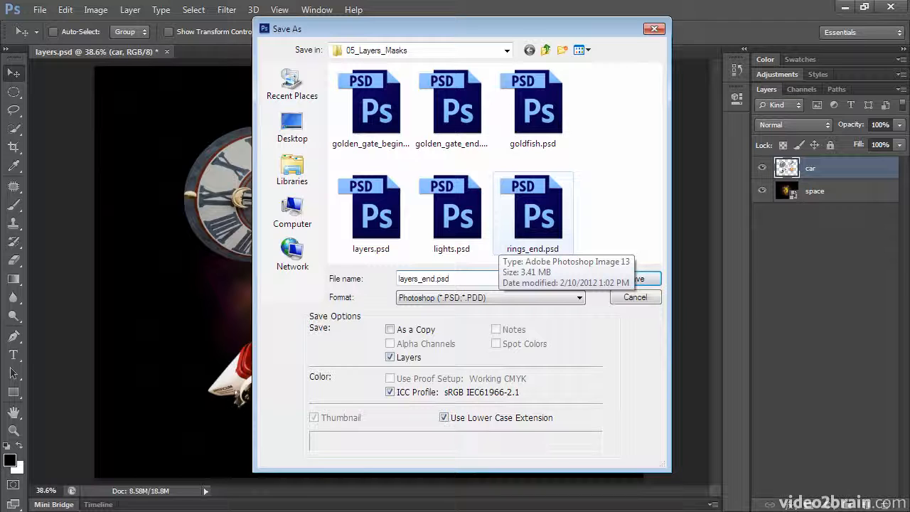
pyautogui.click(626, 278)
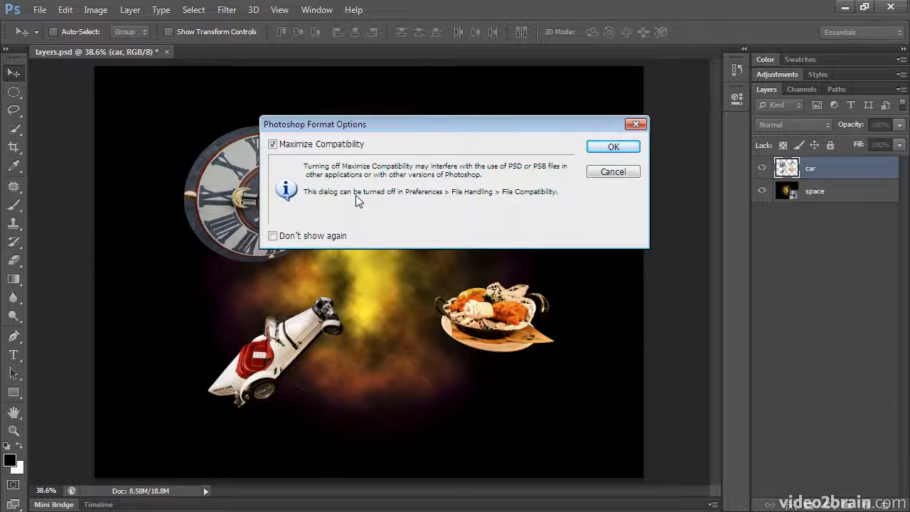
pyautogui.click(612, 147)
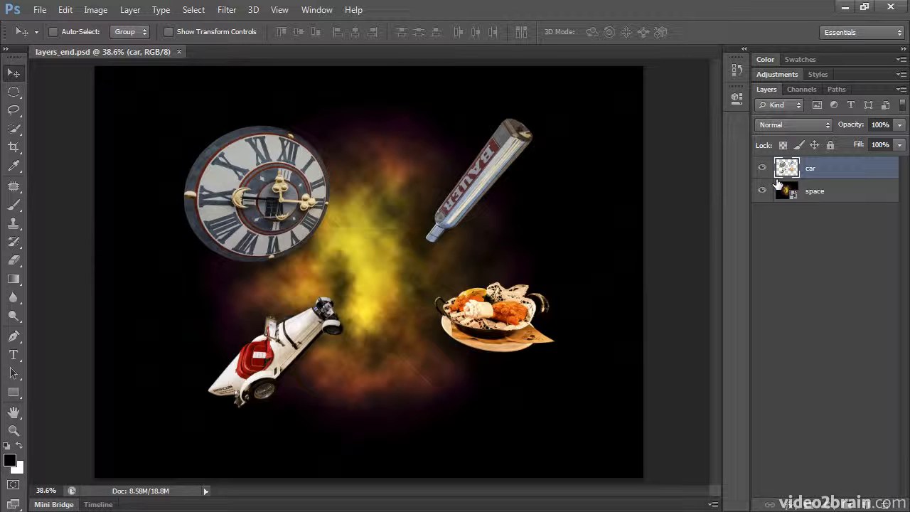
# - Lasso the bottle loosely on the merged layer and move the selected bottle slightly within the image
pyautogui.click(14, 109)
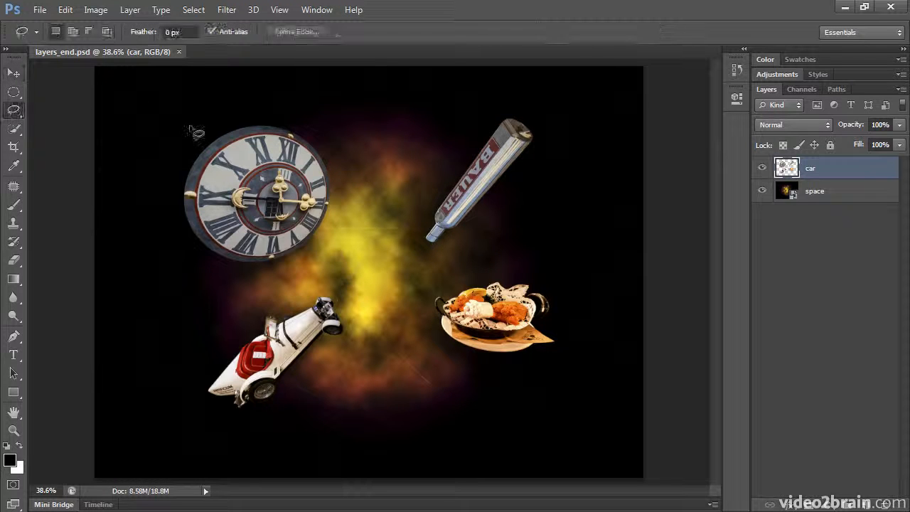
pyautogui.moveTo(495, 109)
pyautogui.mouseDown()
pyautogui.moveTo(414, 170)
pyautogui.moveTo(382, 244)
pyautogui.moveTo(407, 264)
pyautogui.moveTo(431, 266)
pyautogui.moveTo(566, 216)
pyautogui.moveTo(584, 174)
pyautogui.moveTo(579, 142)
pyautogui.moveTo(559, 116)
pyautogui.moveTo(497, 111)
pyautogui.mouseUp()
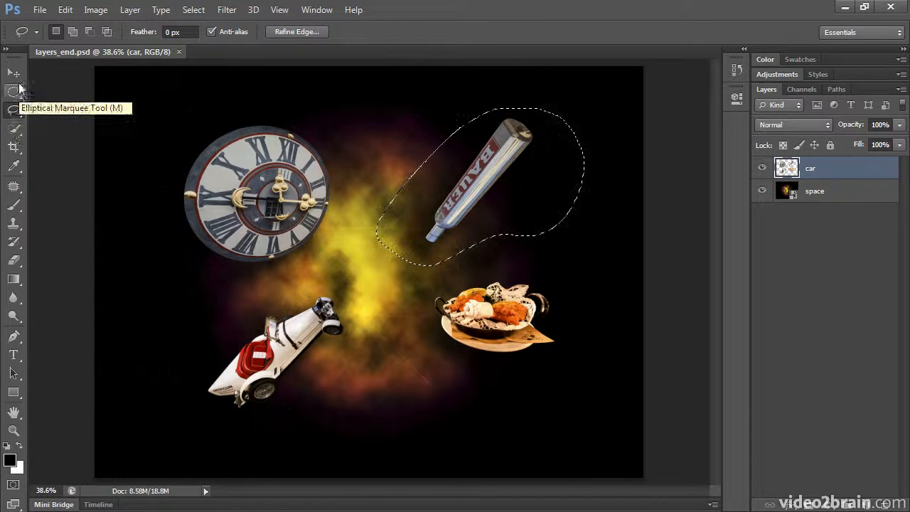
pyautogui.click(15, 74)
pyautogui.moveTo(459, 185)
pyautogui.mouseDown()
pyautogui.moveTo(448, 182)
pyautogui.moveTo(466, 178)
pyautogui.moveTo(472, 195)
pyautogui.moveTo(463, 187)
pyautogui.mouseUp()
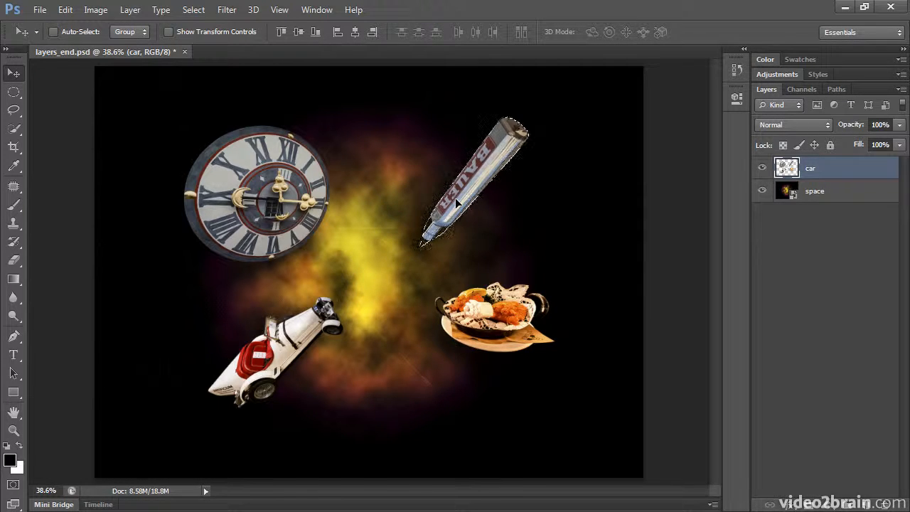
pyautogui.hotkey('ctrl', 'd')
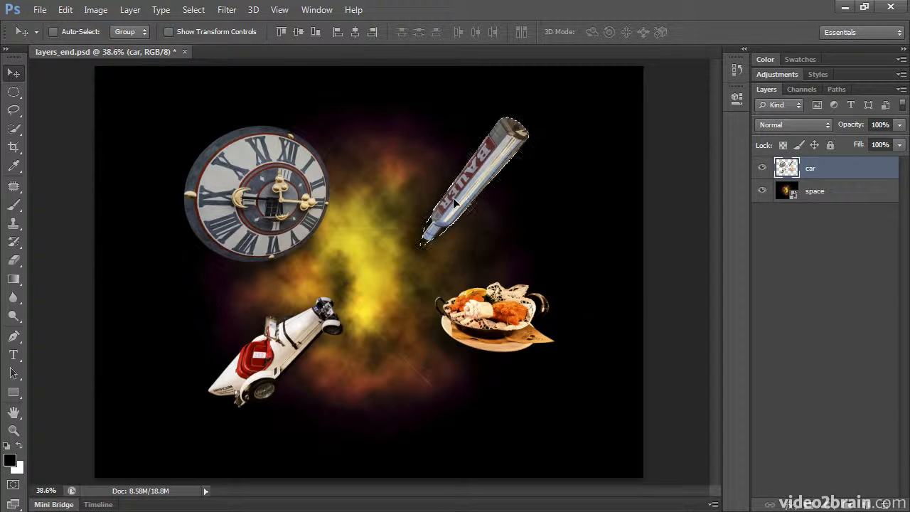
# - Step backward through the history past the bottle edit and the merge until the four objects are separate layers
pyautogui.click(64, 10)
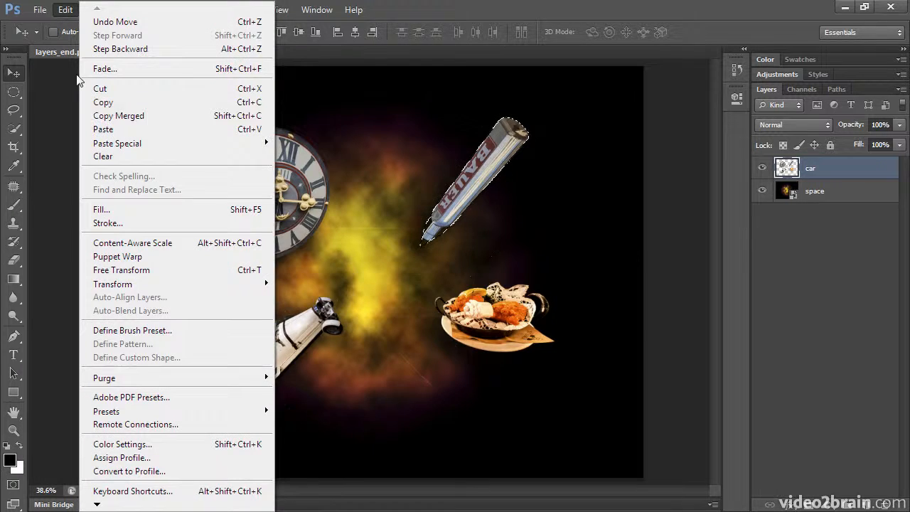
pyautogui.click(121, 48)
pyautogui.click(64, 10)
pyautogui.click(104, 50)
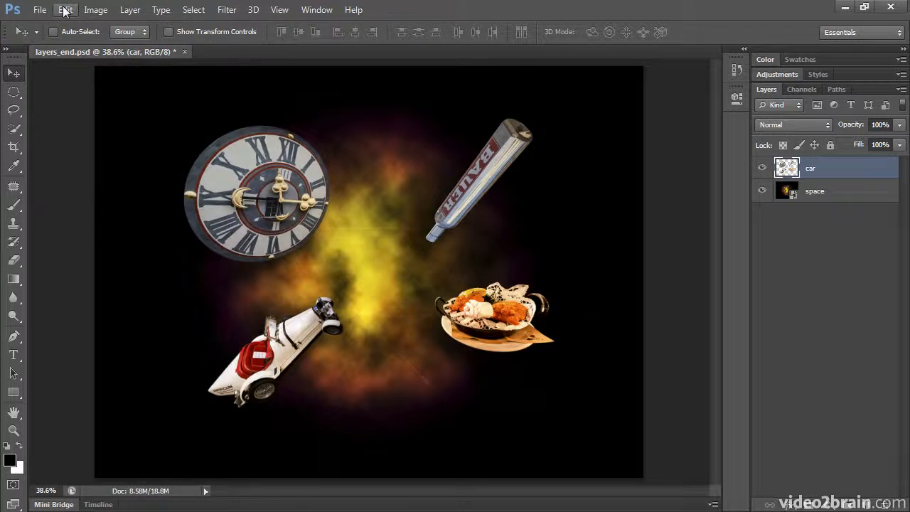
pyautogui.click(64, 10)
pyautogui.click(108, 49)
pyautogui.click(64, 10)
pyautogui.click(110, 48)
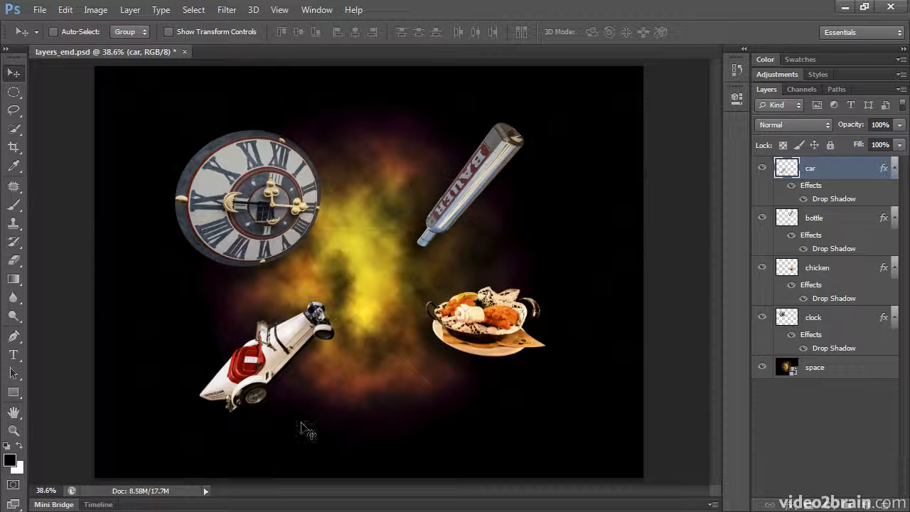
# - Lower the car layer's opacity to 27% to test transparency, and restore it to 100%
pyautogui.click(899, 125)
pyautogui.moveTo(895, 141); pyautogui.dragTo(860, 142)
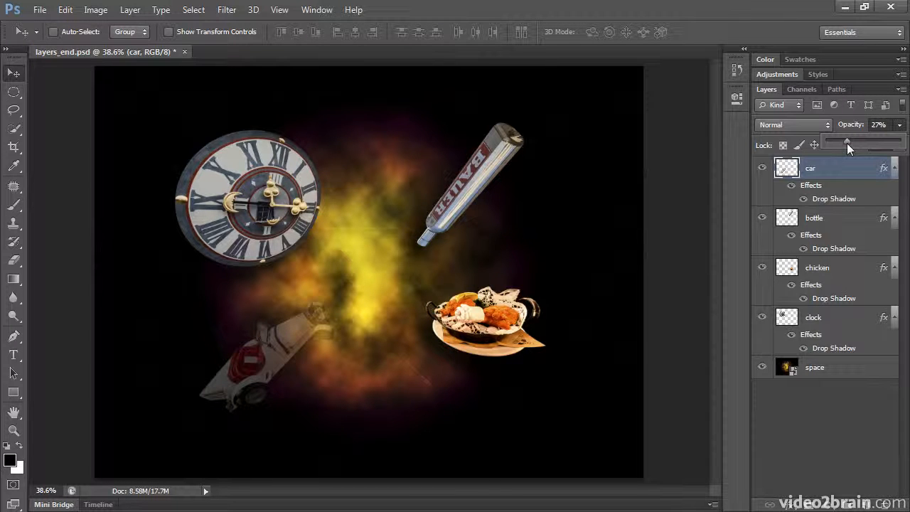
pyautogui.moveTo(847, 140); pyautogui.dragTo(901, 142)
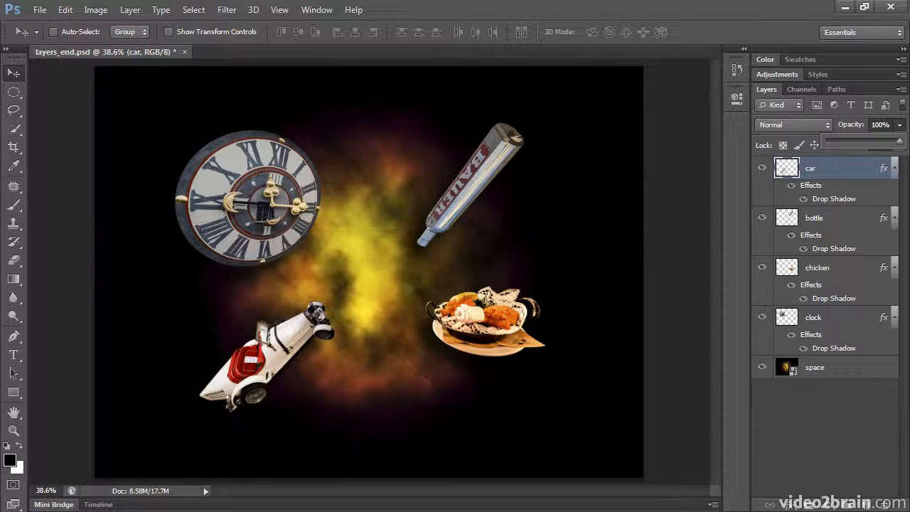
# - Try the Dissolve, Darken and Lighten blend modes on the car layer and settle on Color Dodge
pyautogui.click(775, 126)
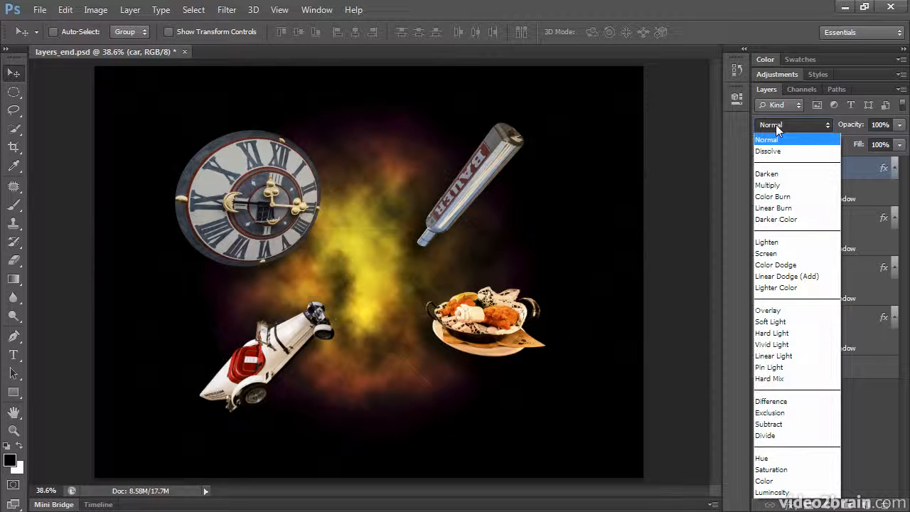
pyautogui.click(771, 147)
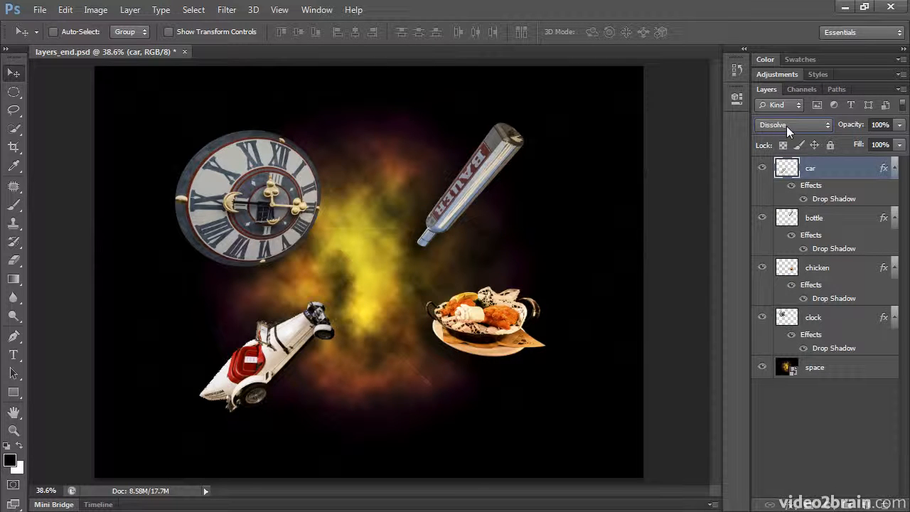
pyautogui.scroll(-1, 786, 126)
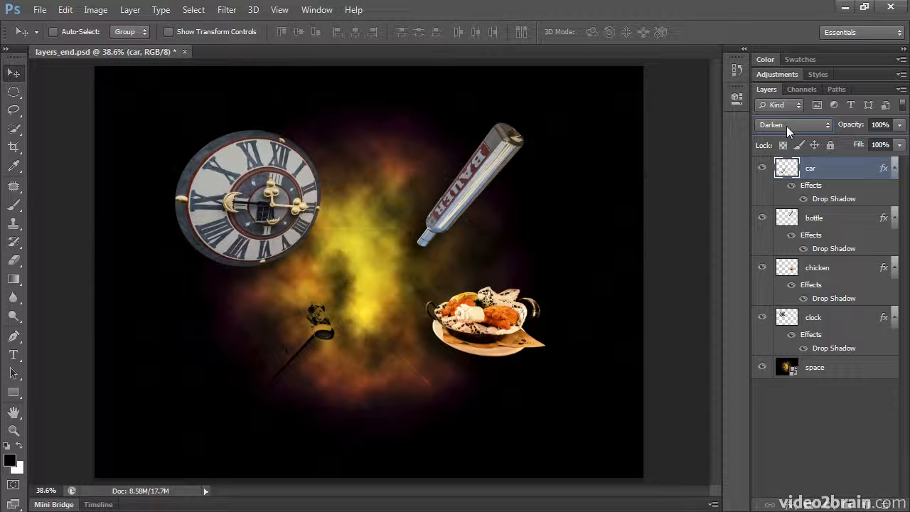
pyautogui.scroll(-1, 786, 126)
pyautogui.scroll(-1, 786, 126)
pyautogui.scroll(-3, 786, 126)
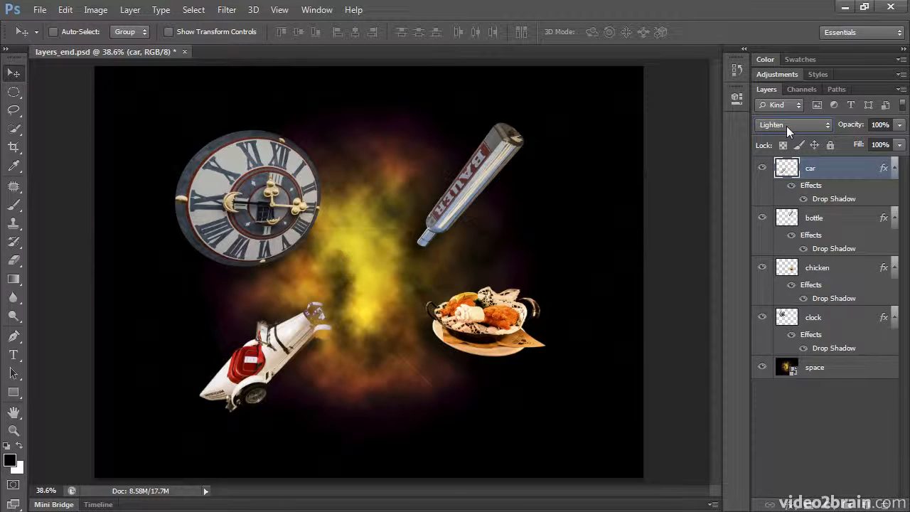
pyautogui.scroll(-2, 787, 126)
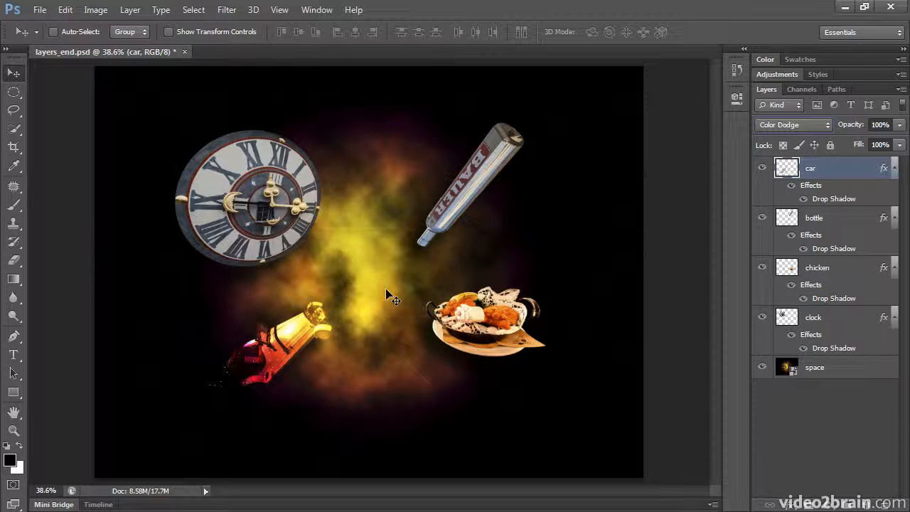
# - Set the blend mode of the bottle, chicken and clock layers together to Color Dodge and save the document
pyautogui.click(822, 223)
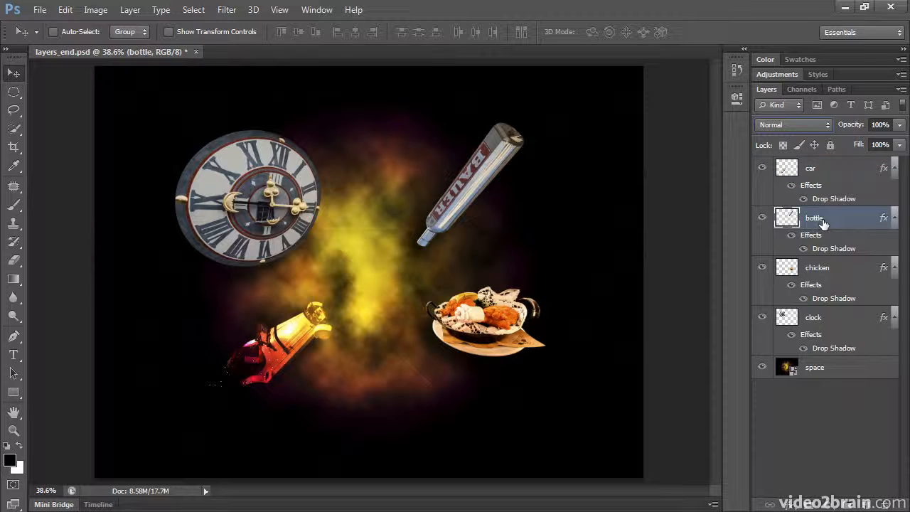
pyautogui.keyDown('shift'); pyautogui.click(823, 276); pyautogui.keyUp('shift')
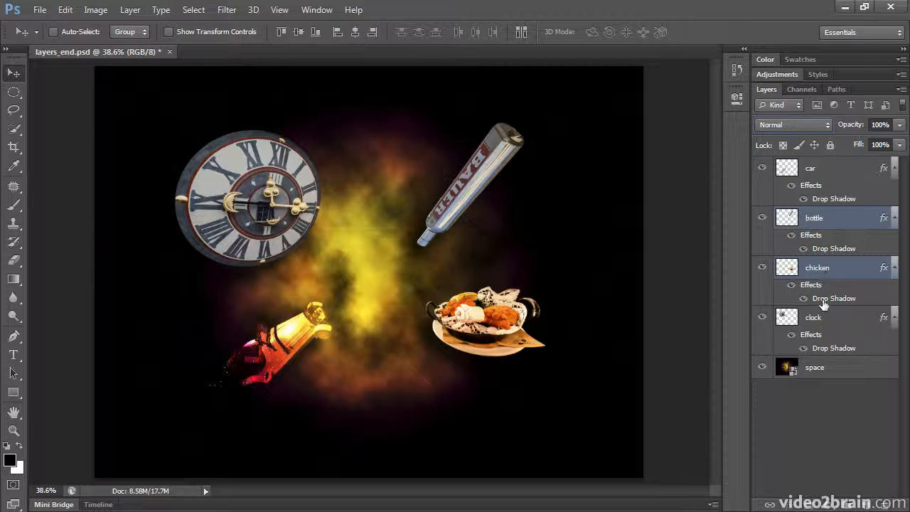
pyautogui.keyDown('shift'); pyautogui.click(818, 318); pyautogui.keyUp('shift')
pyautogui.click(805, 126)
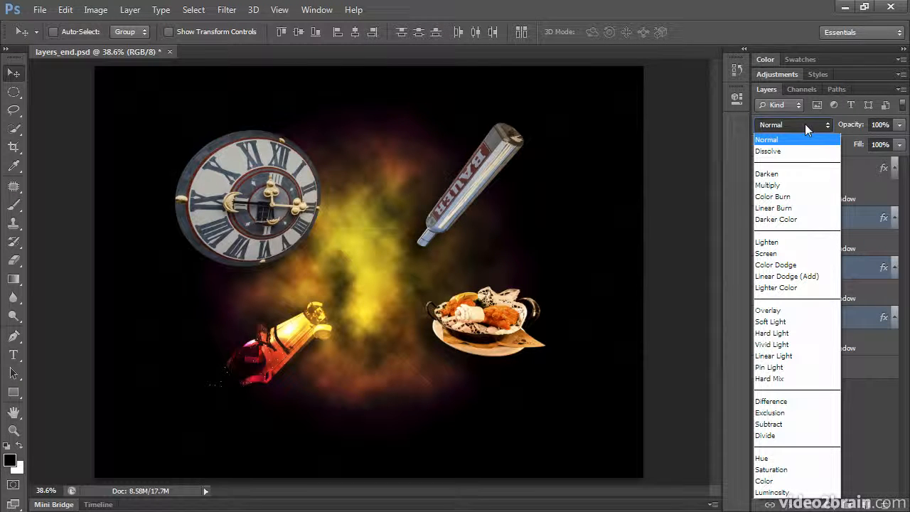
pyautogui.click(795, 265)
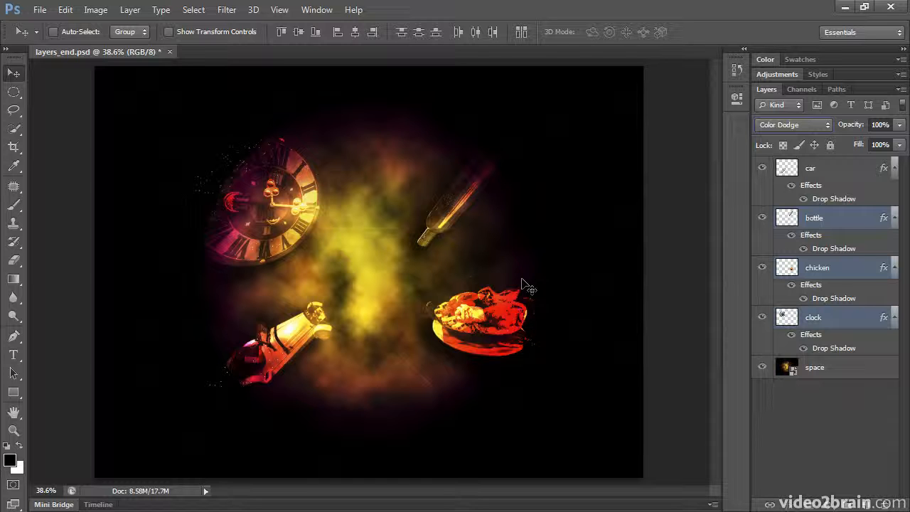
pyautogui.click(40, 10)
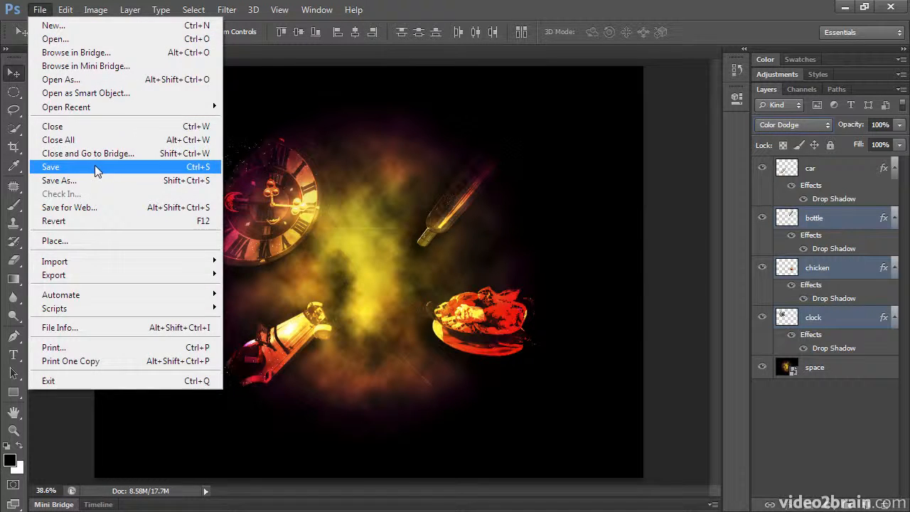
pyautogui.click(95, 167)
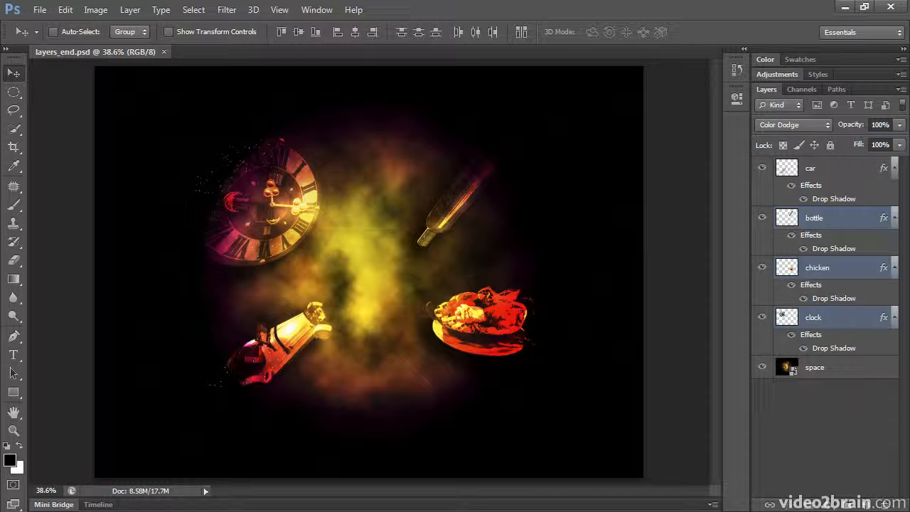
pyautogui.click(801, 124)
pyautogui.click(812, 125)
pyautogui.click(783, 107)
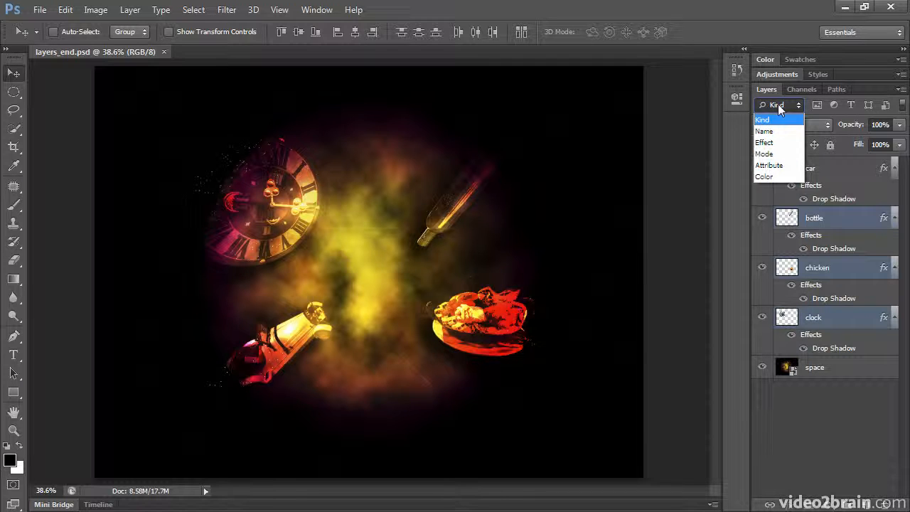
pyautogui.click(778, 104)
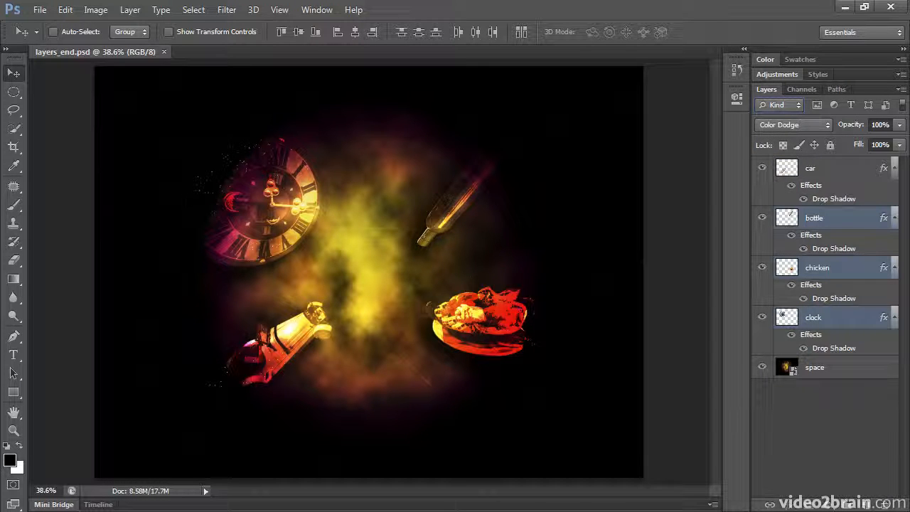